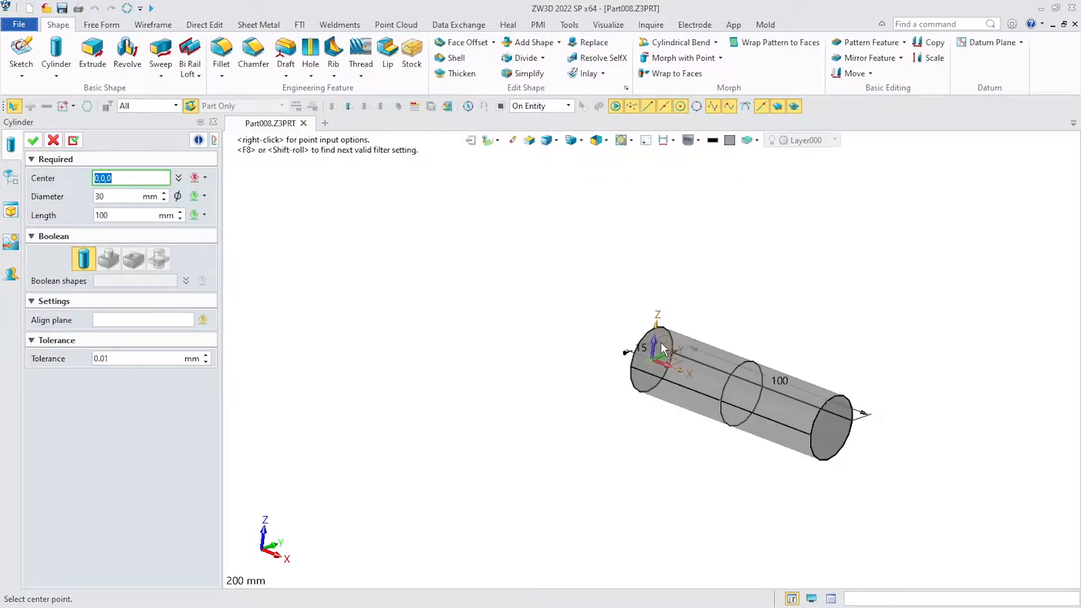
Create a cylinder centred at the origin (0,0,0) with a 30 mm diameter and 100 mm length.
click(657, 342)
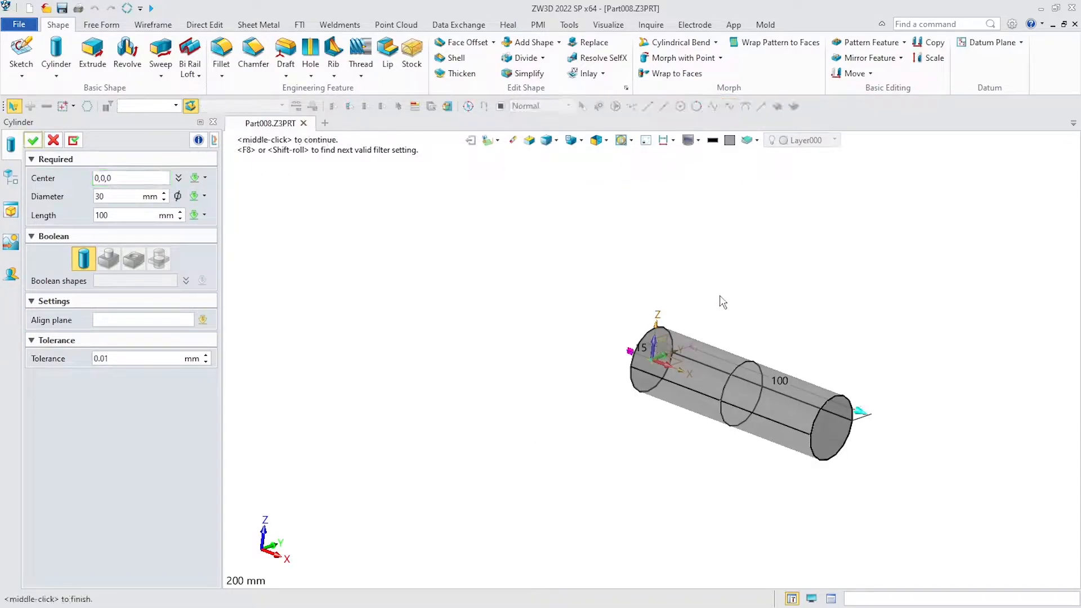
click(32, 141)
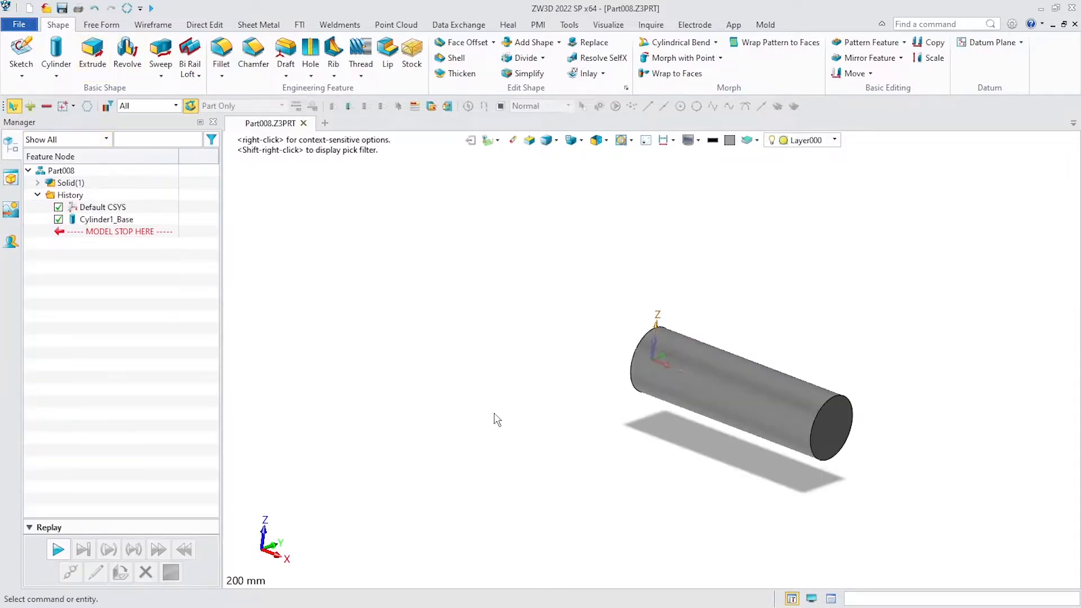
Chamfer the circular edges at both ends of the cylinder with a 2 mm setback.
click(253, 51)
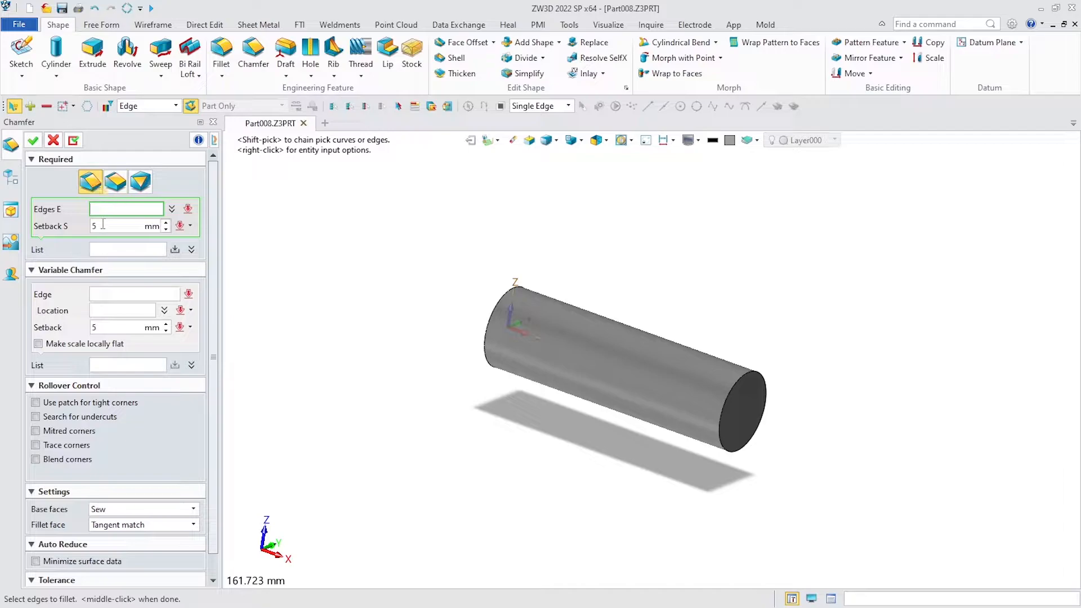
double_click(103, 224)
text(2)
key(Return)
click(737, 377)
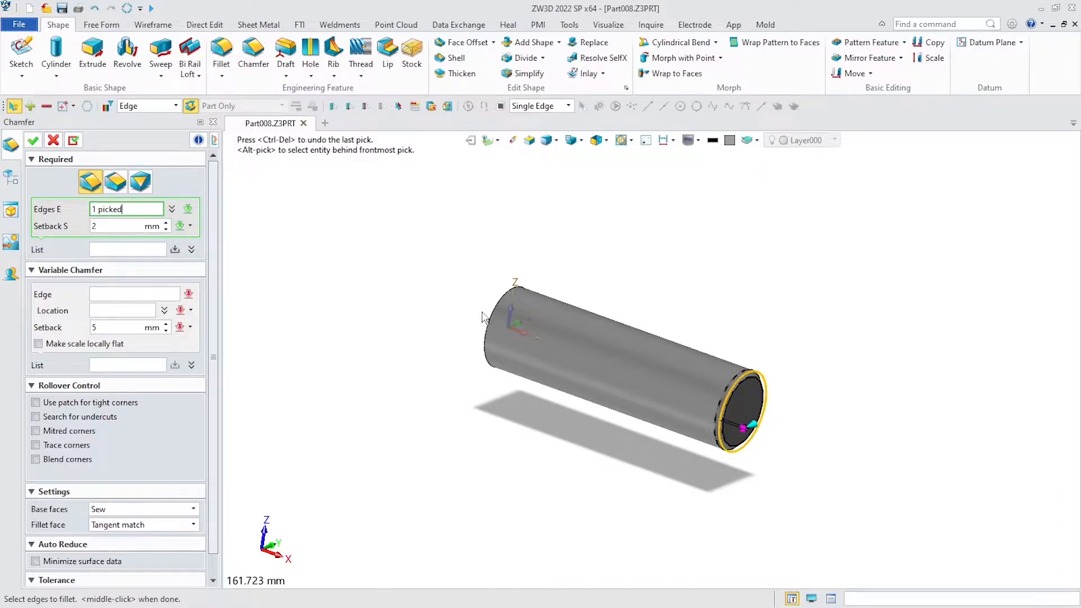
click(513, 313)
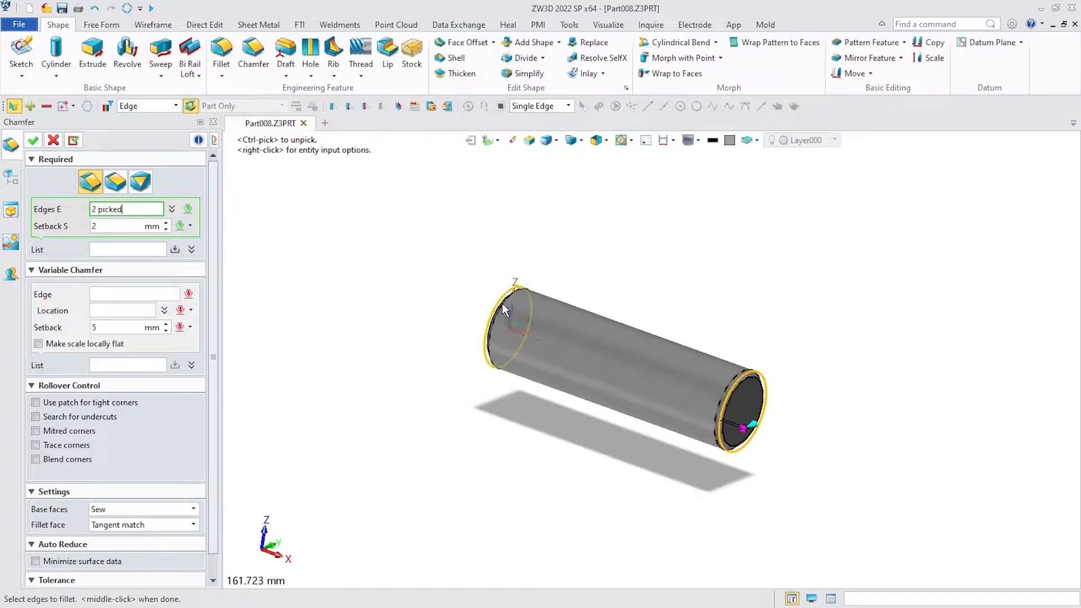
middle_click(808, 400)
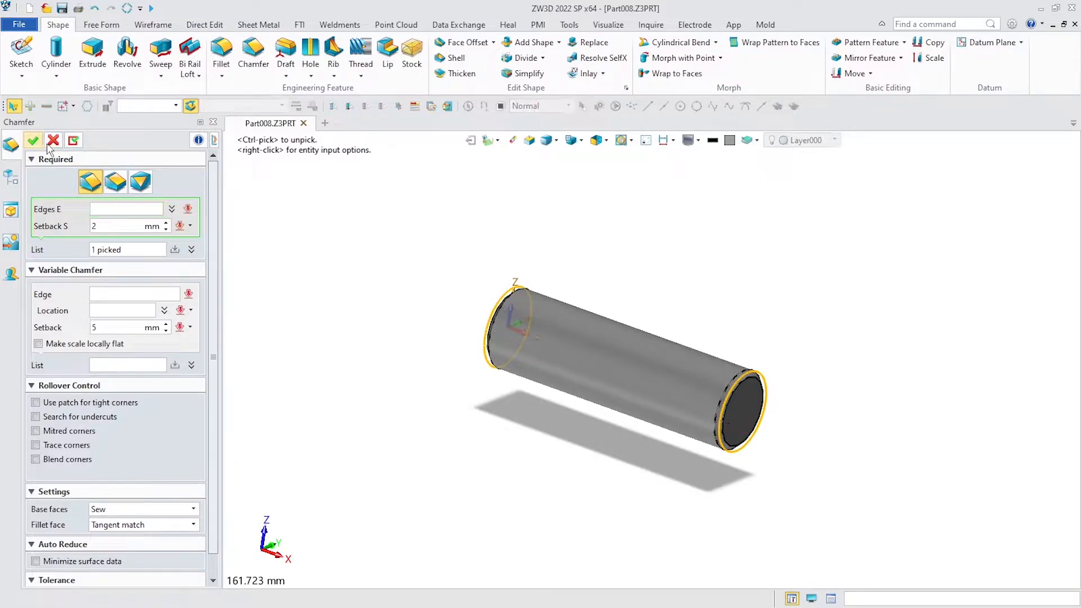
scroll(643, 404, up, 2)
scroll(643, 404, down, 1)
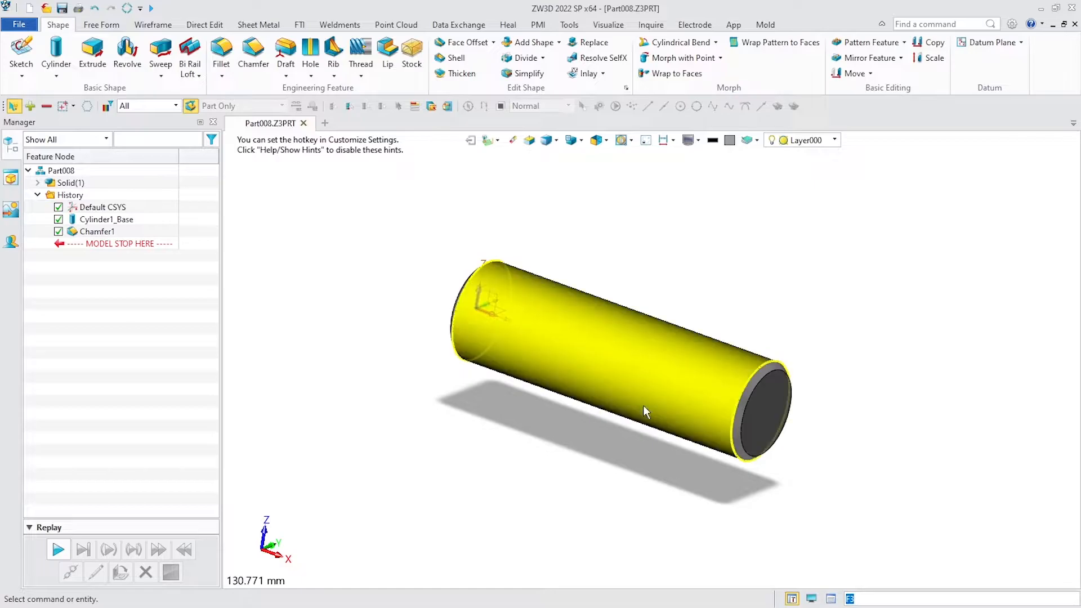
Start a new sketch on the default XZ plane.
right_click(832, 235)
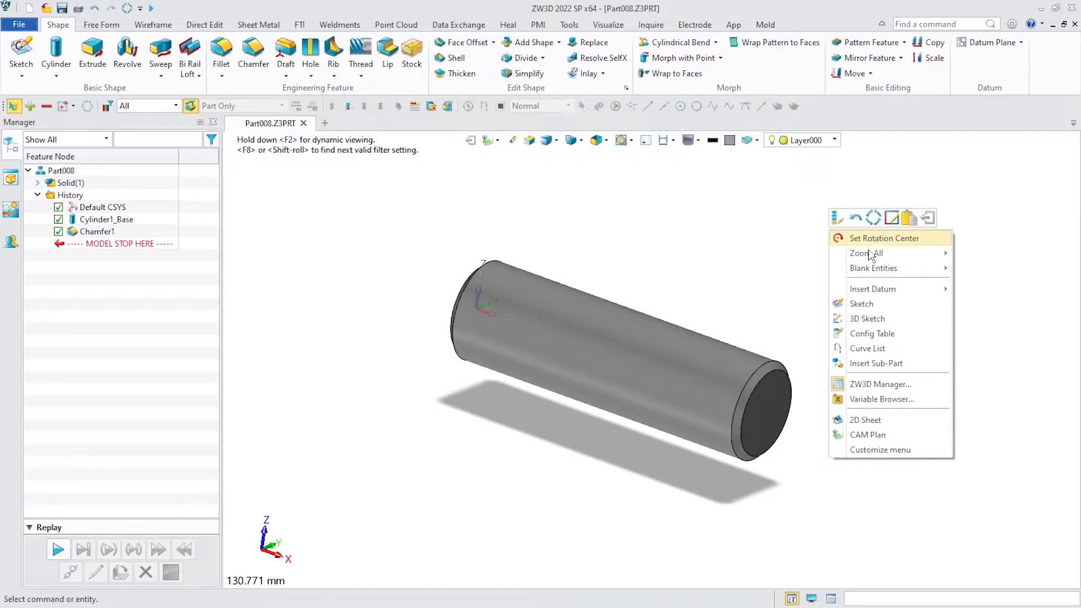
click(870, 309)
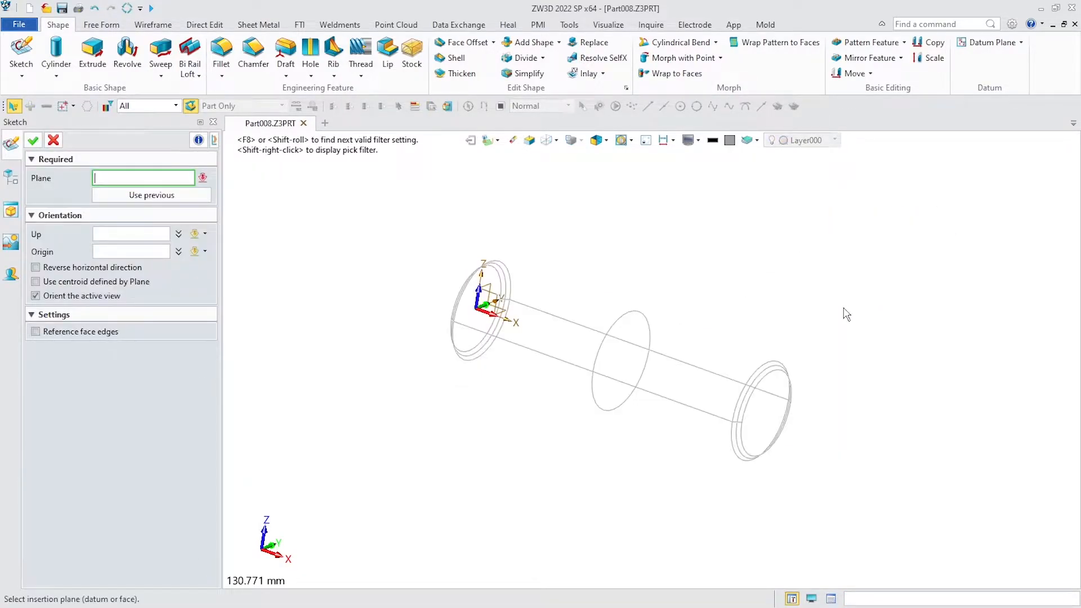
click(492, 305)
scroll(492, 306, up, 3)
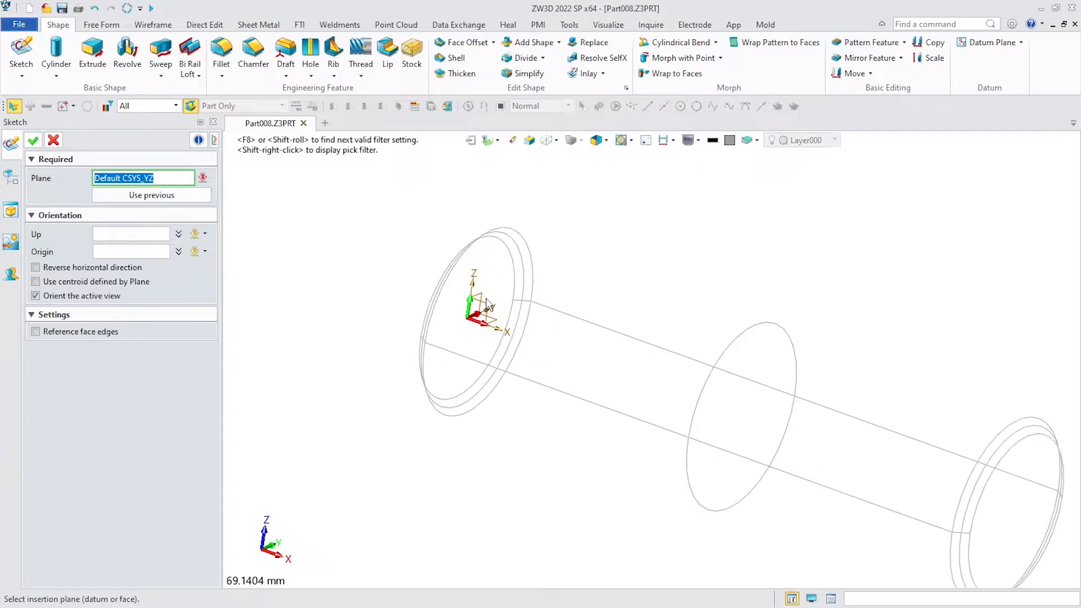
click(489, 311)
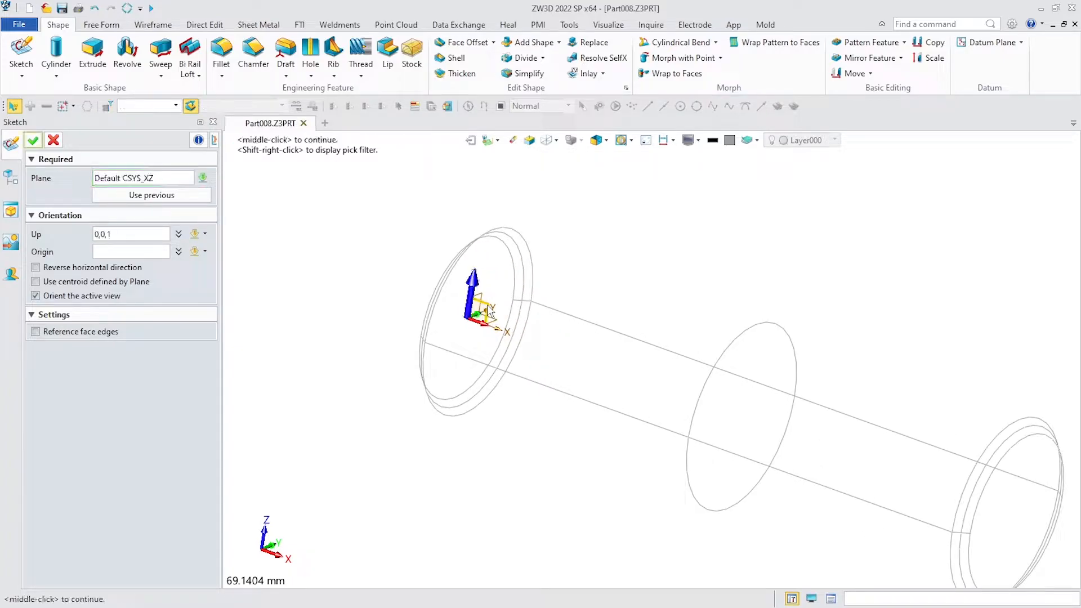
click(33, 139)
Reference the cylinder's outer face into the sketch as construction geometry, using shaded display to pick it, and return to wireframe.
scroll(378, 364, down, 5)
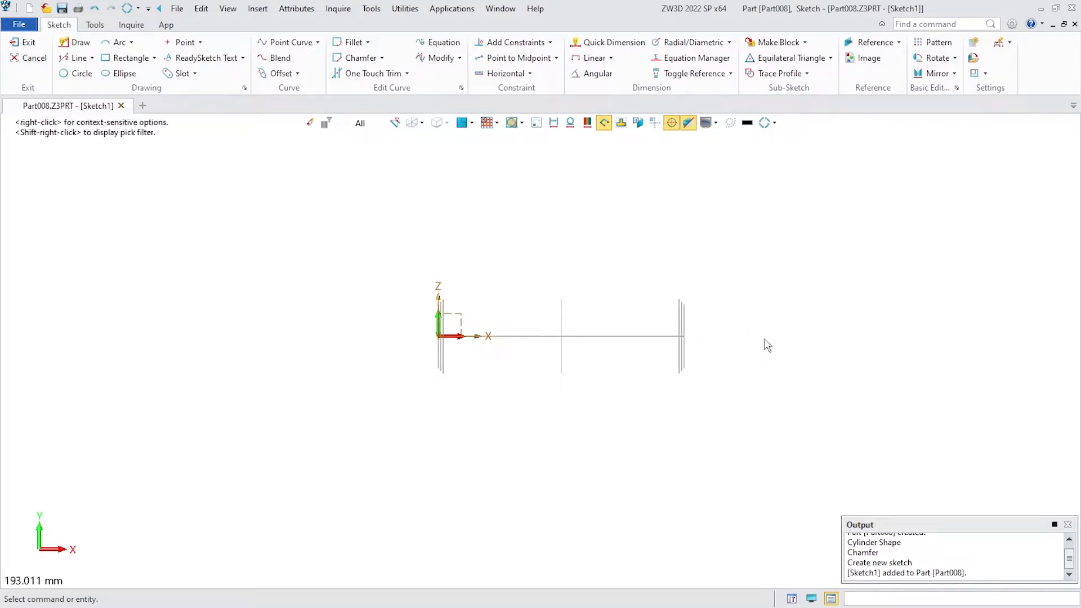
click(871, 42)
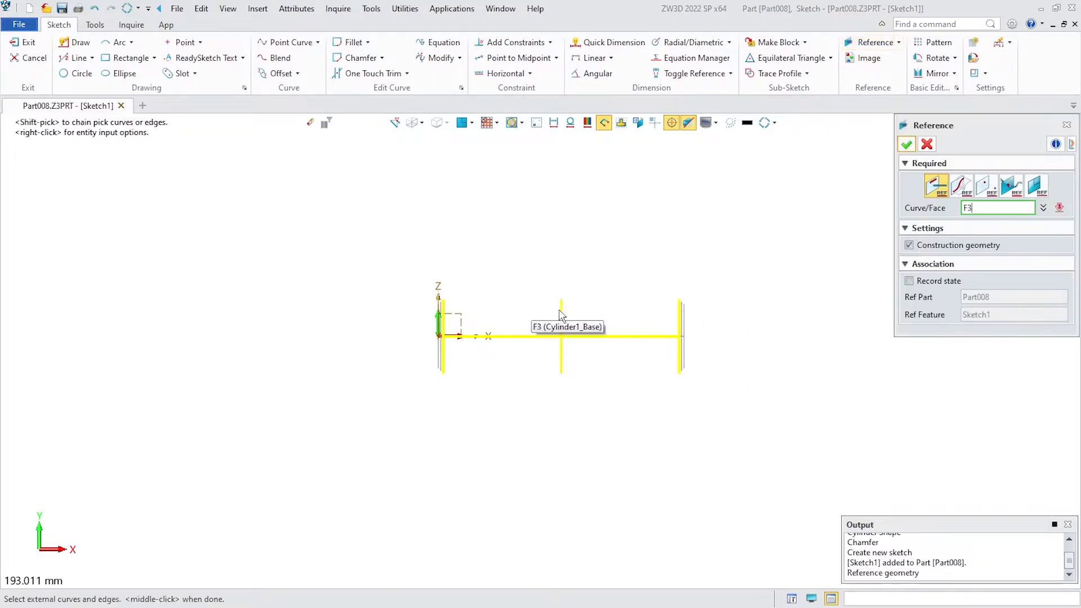
key(ctrl+f)
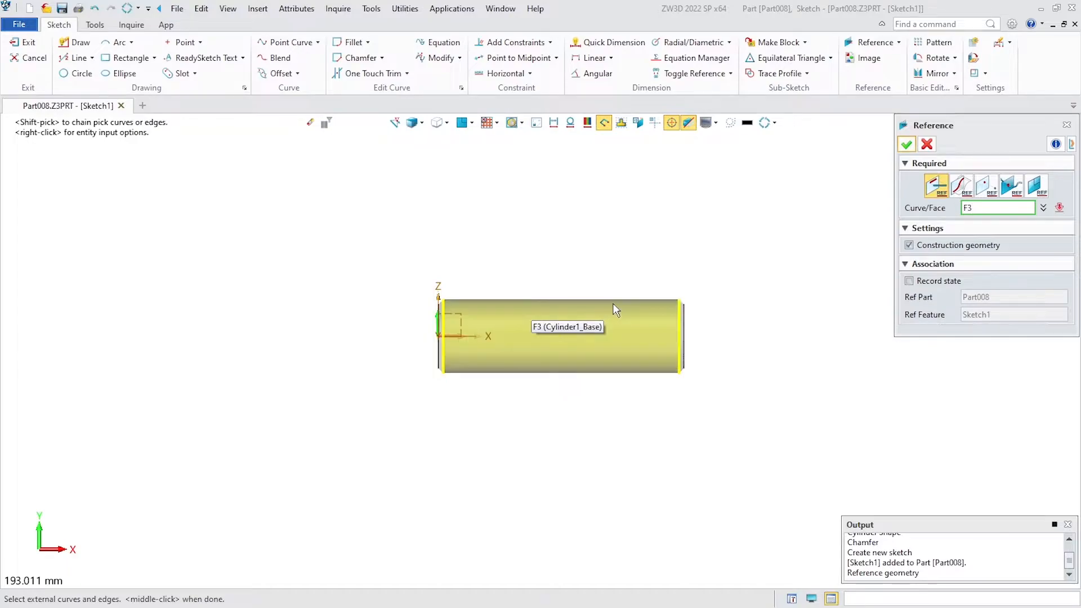
scroll(645, 303, up, 4)
click(639, 309)
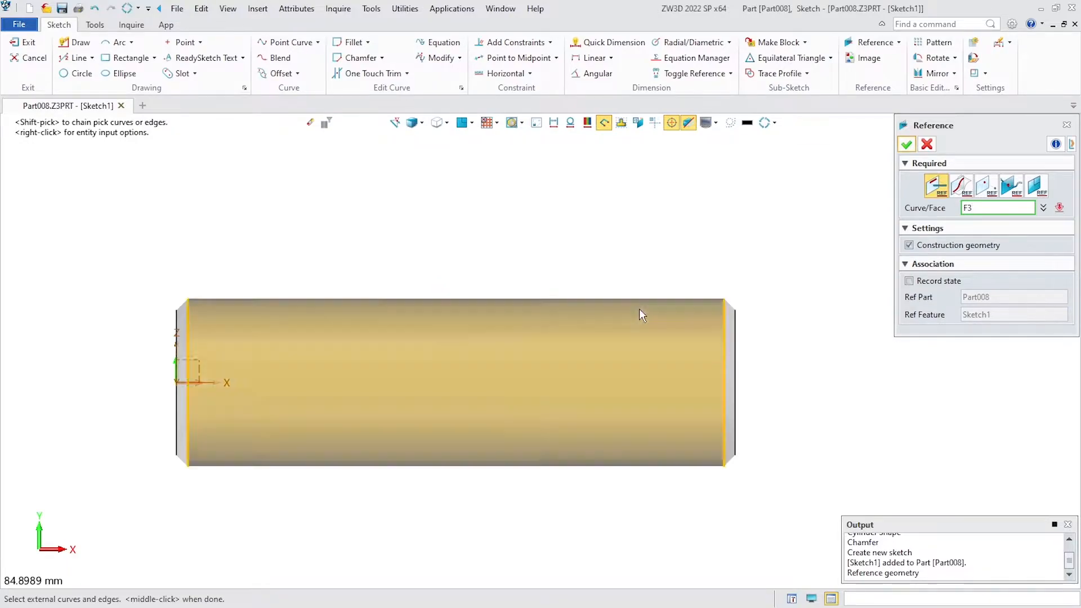
click(906, 144)
key(ctrl+f)
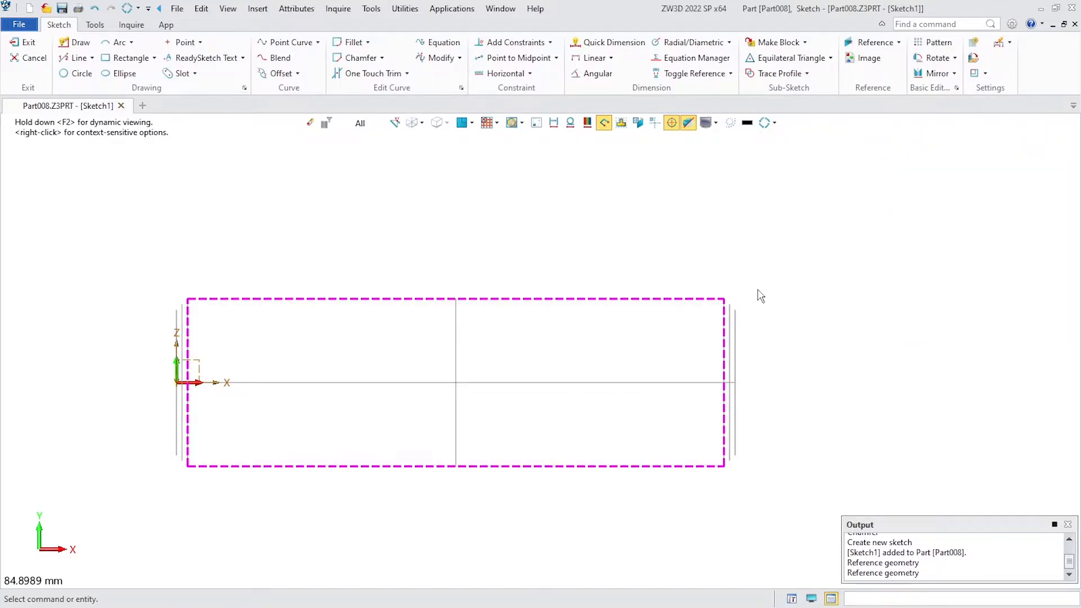
Draw a two-corner rectangle about 9.5 mm wide and 11 mm high, standing on the upper reference line near the cylinder's +X end.
scroll(757, 290, down, 1)
mouse_move(757, 291)
middle_down()
mouse_move(756, 313)
mouse_move(779, 306)
mouse_move(785, 288)
middle_up()
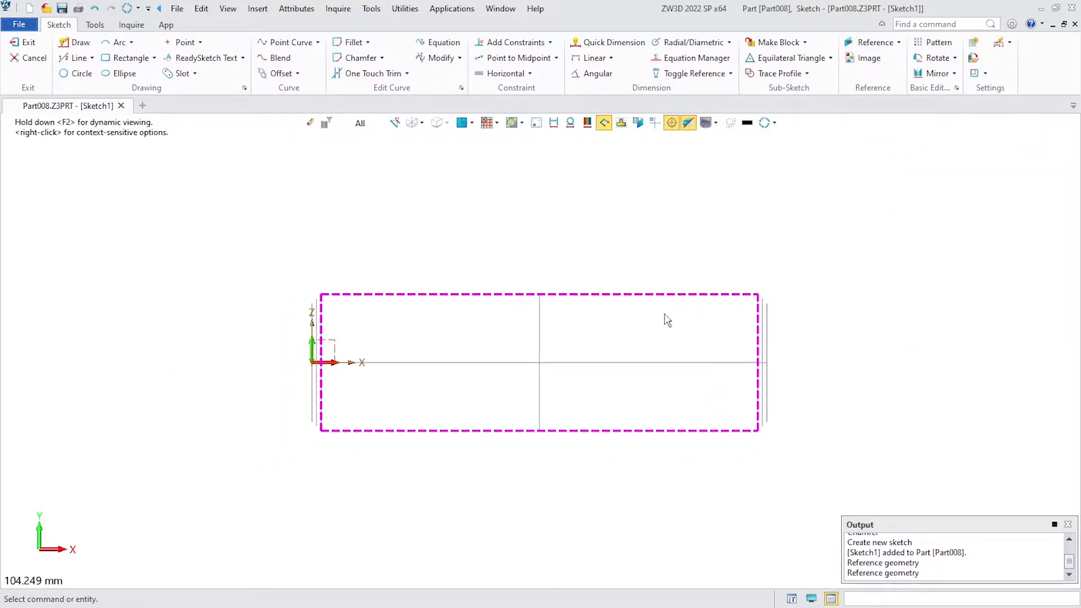
scroll(619, 343, up, 1)
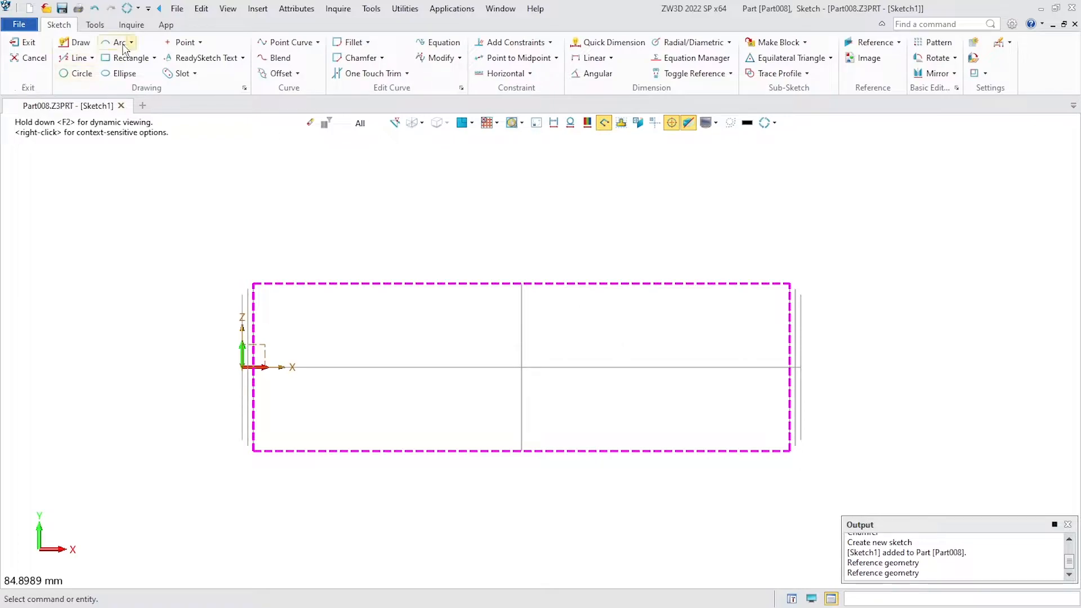
click(130, 58)
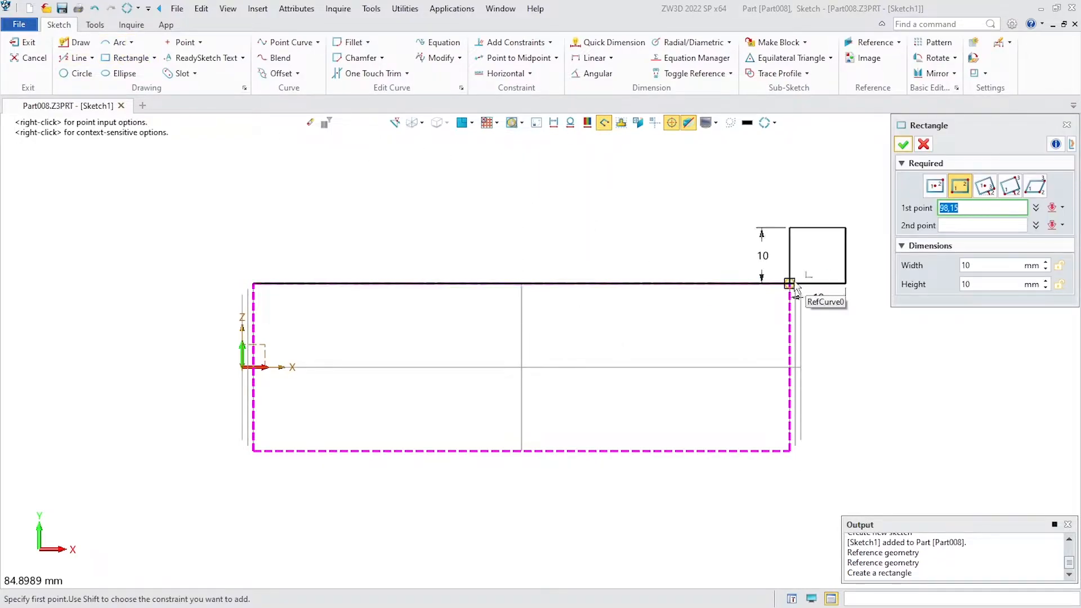
middle_drag(743, 248, 670, 270)
scroll(652, 281, up, 3)
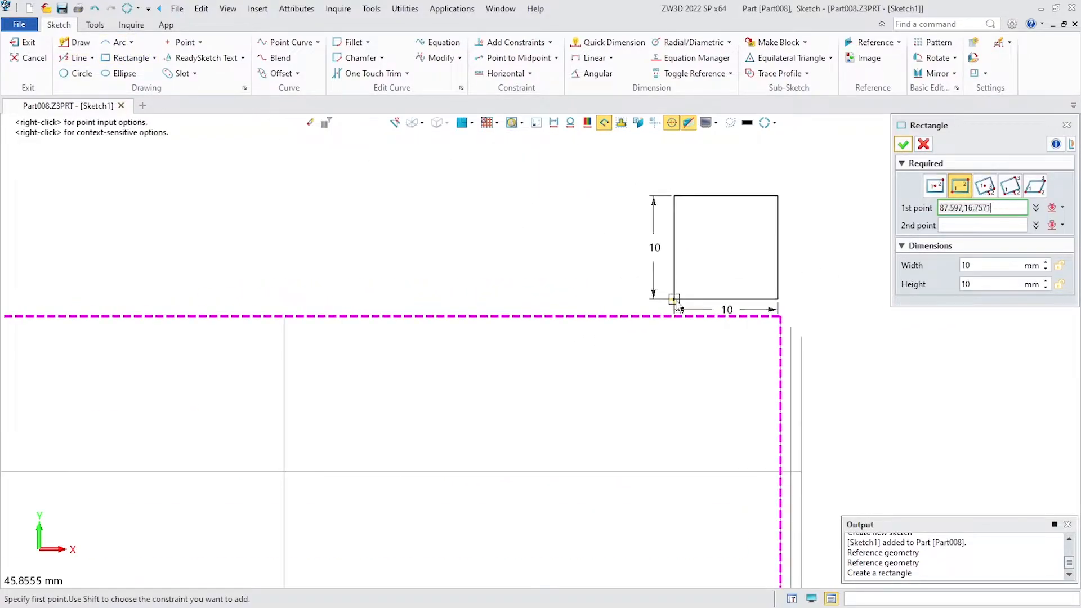
click(524, 316)
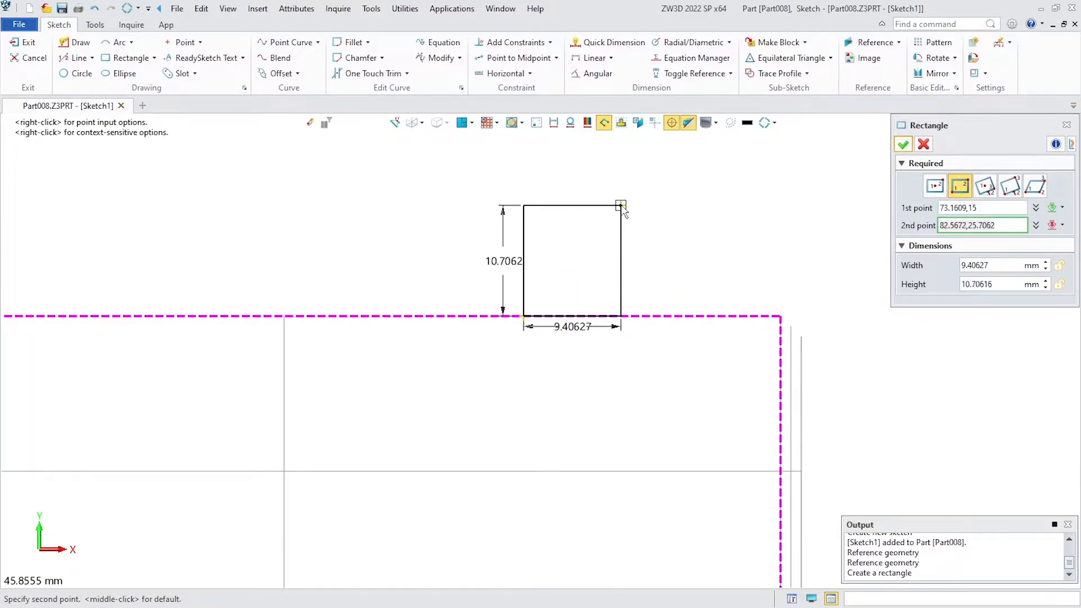
click(622, 203)
click(903, 144)
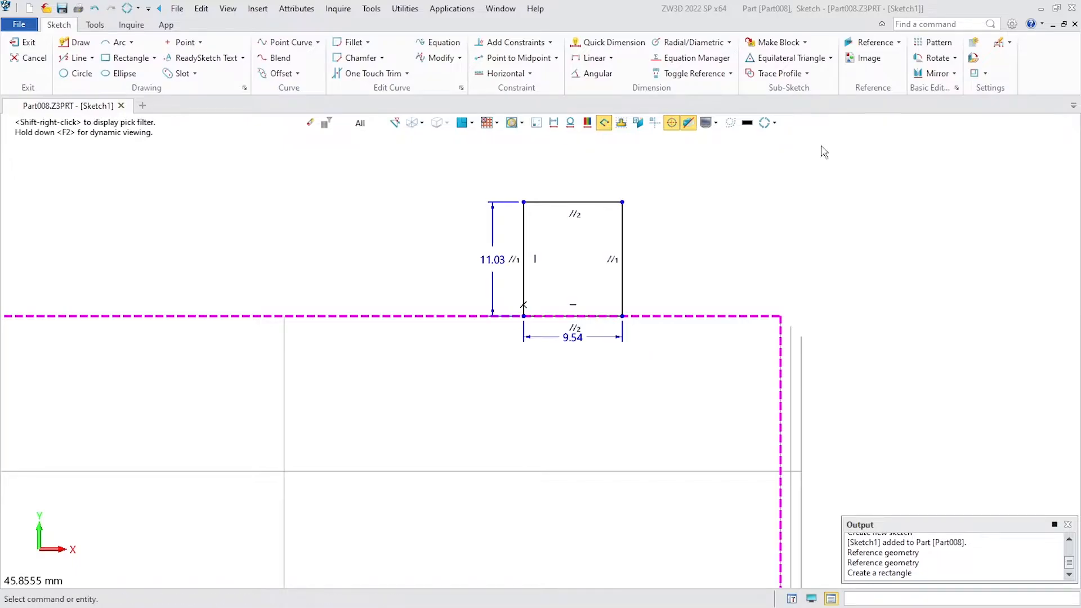
Set the rectangle's height to 6 mm and its width to 4 mm.
double_click(489, 248)
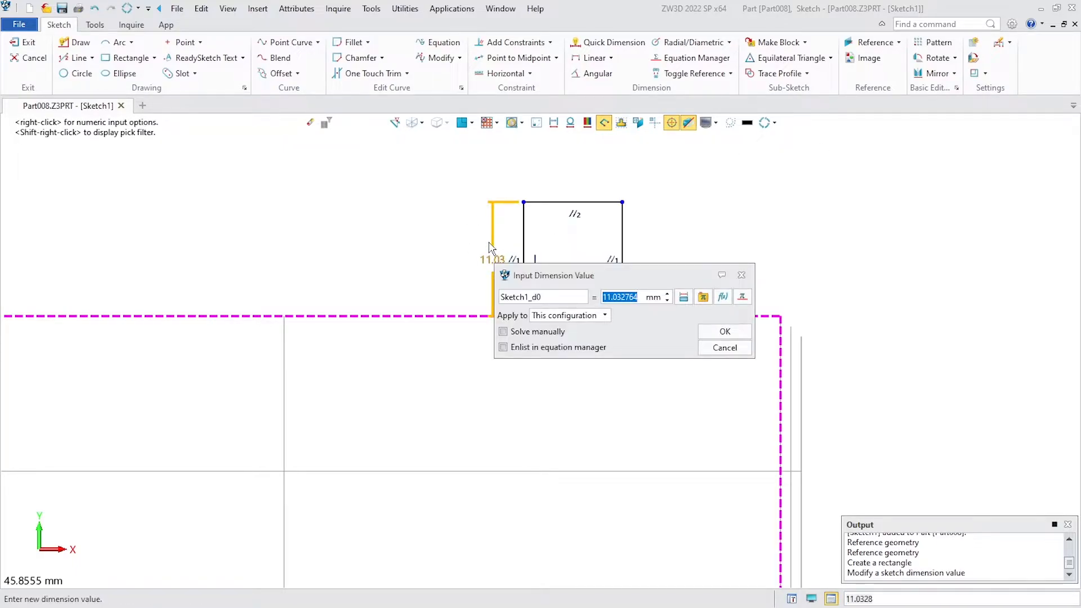
text(46)
key(Return)
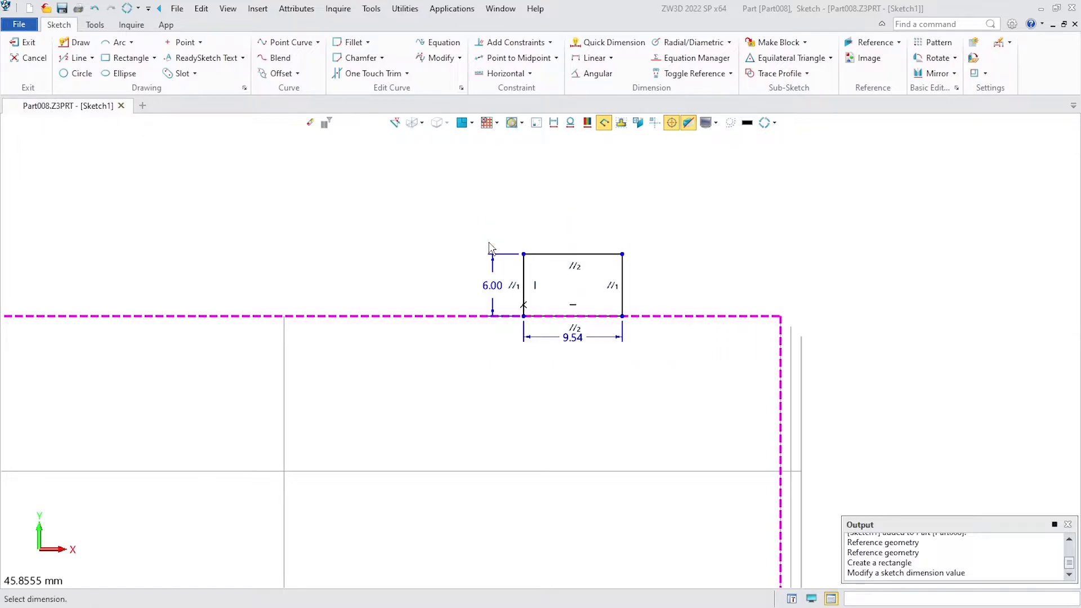
double_click(612, 342)
text(4)
key(Return)
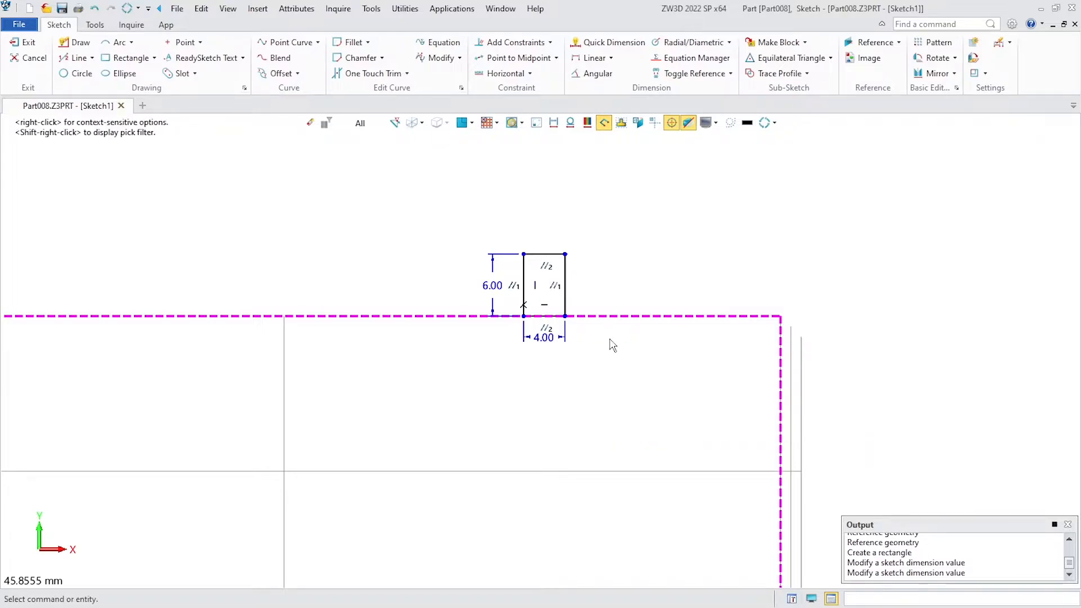
Dimension the distance from the rectangle's outer vertical side to the cylinder's nearest end face and set it to 6 mm.
right_click(652, 218)
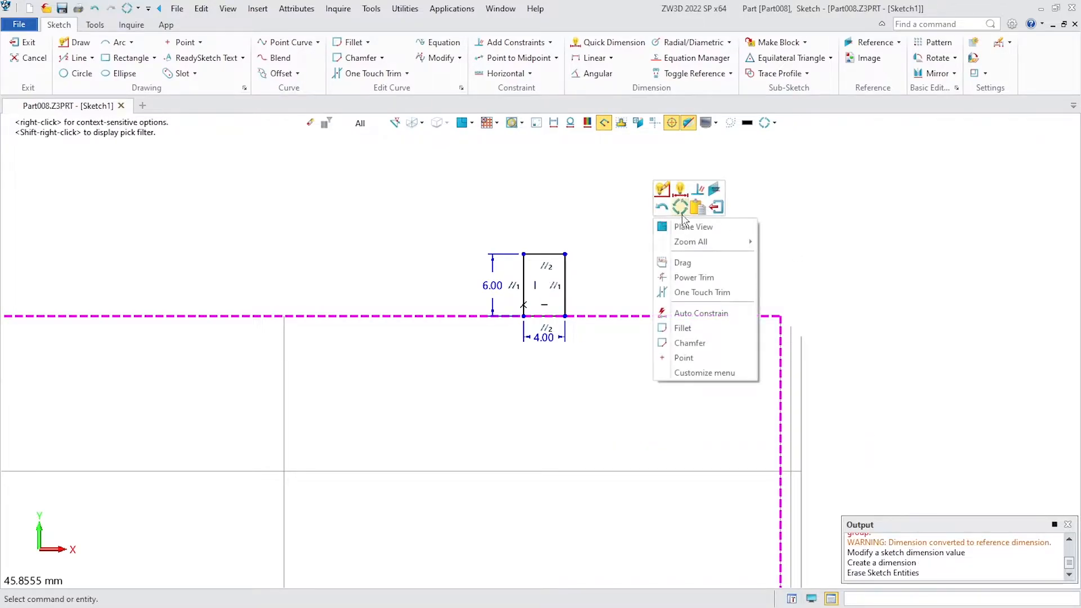
click(683, 189)
click(565, 273)
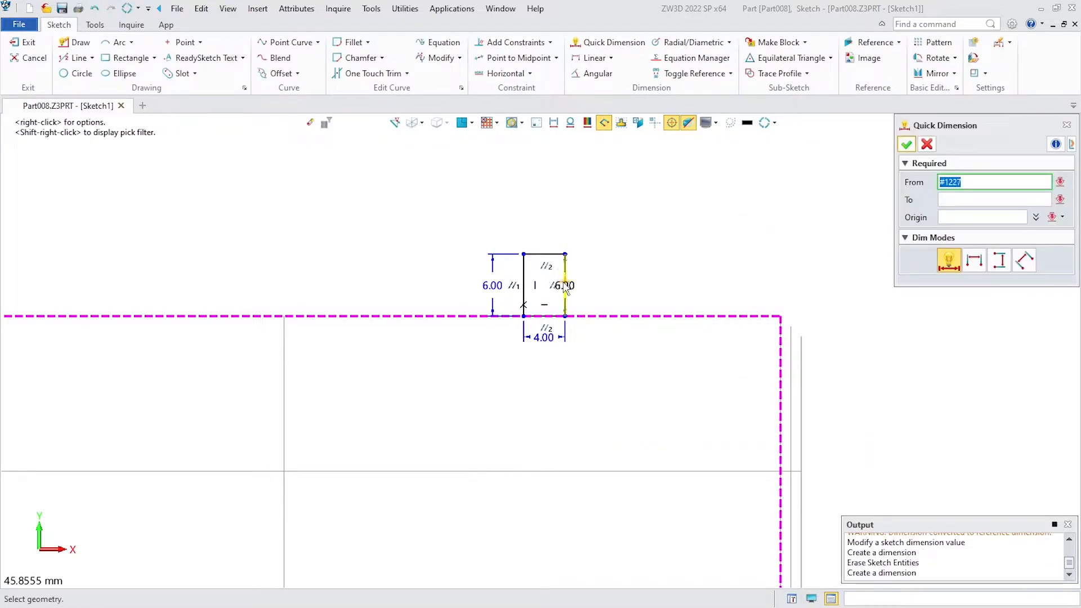
click(800, 355)
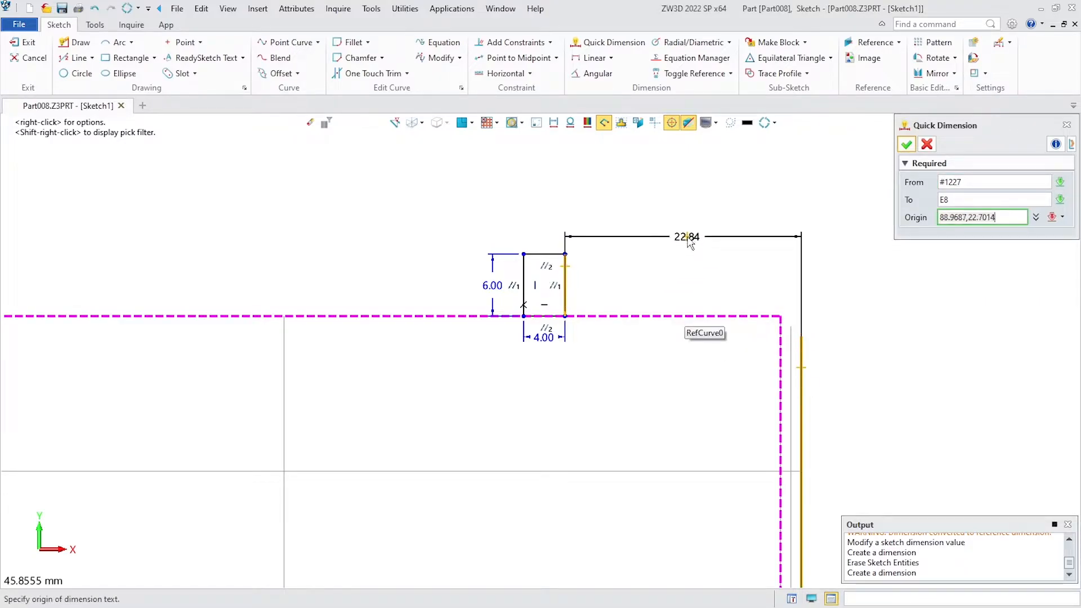
click(687, 240)
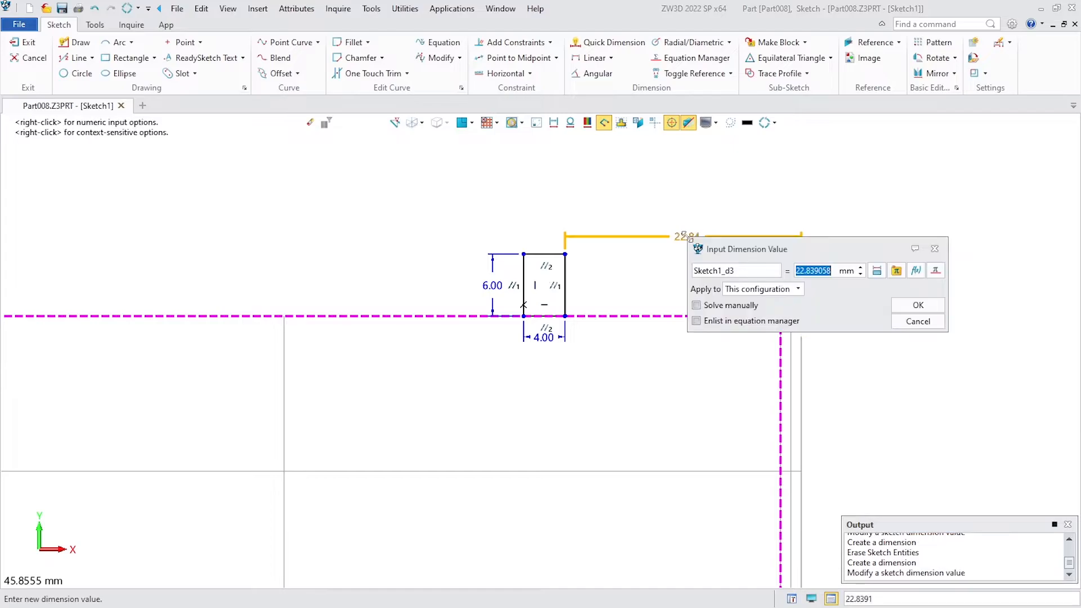
text(6)
key(Return)
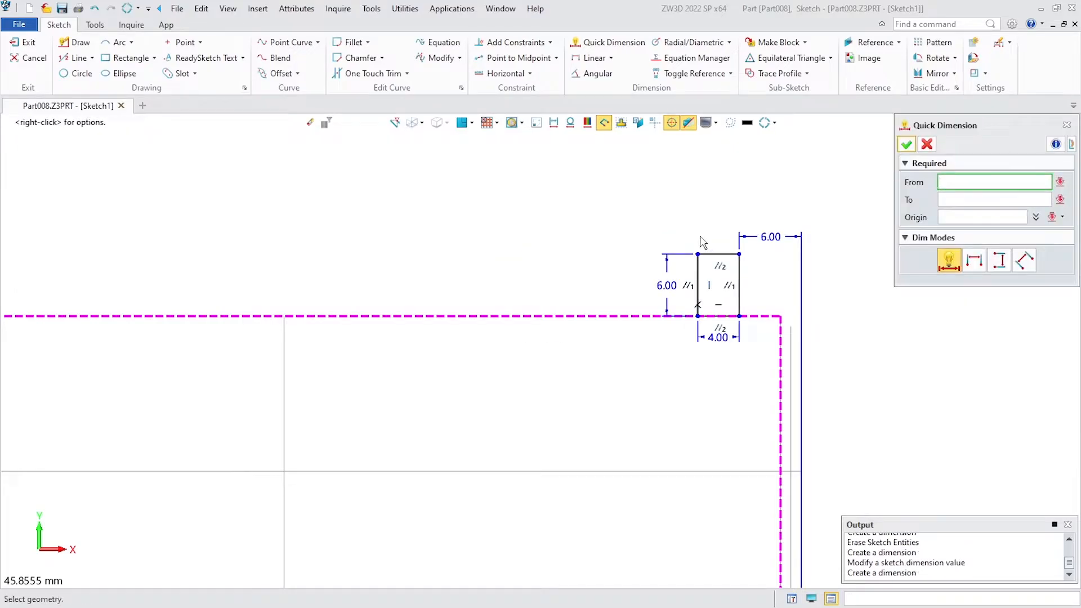
click(904, 145)
Hide the constraint symbols and the dimensions in the sketch.
scroll(836, 220, down, 3)
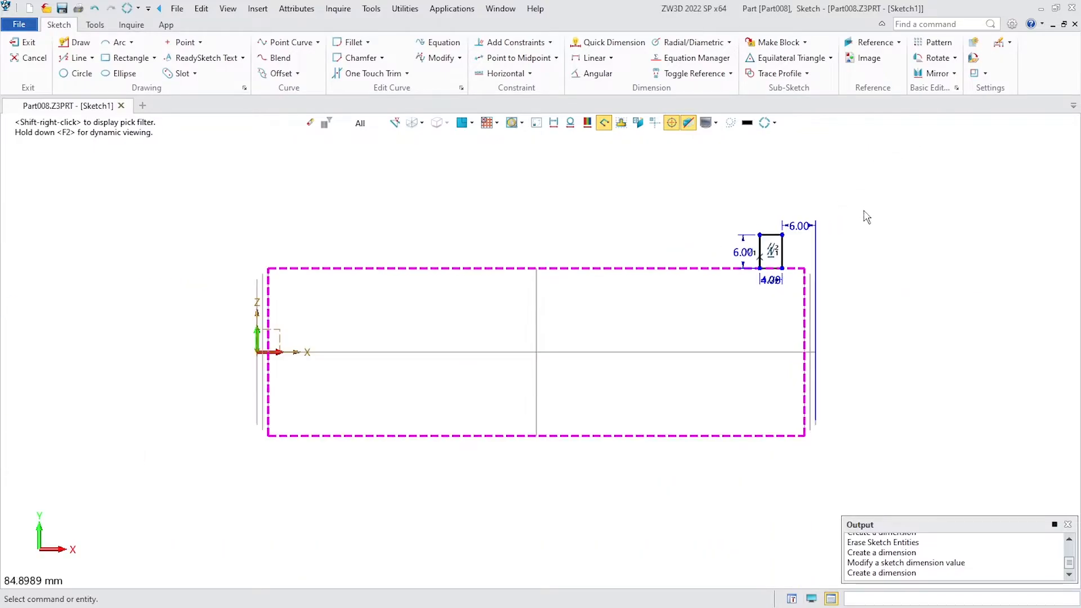
scroll(866, 217, up, 3)
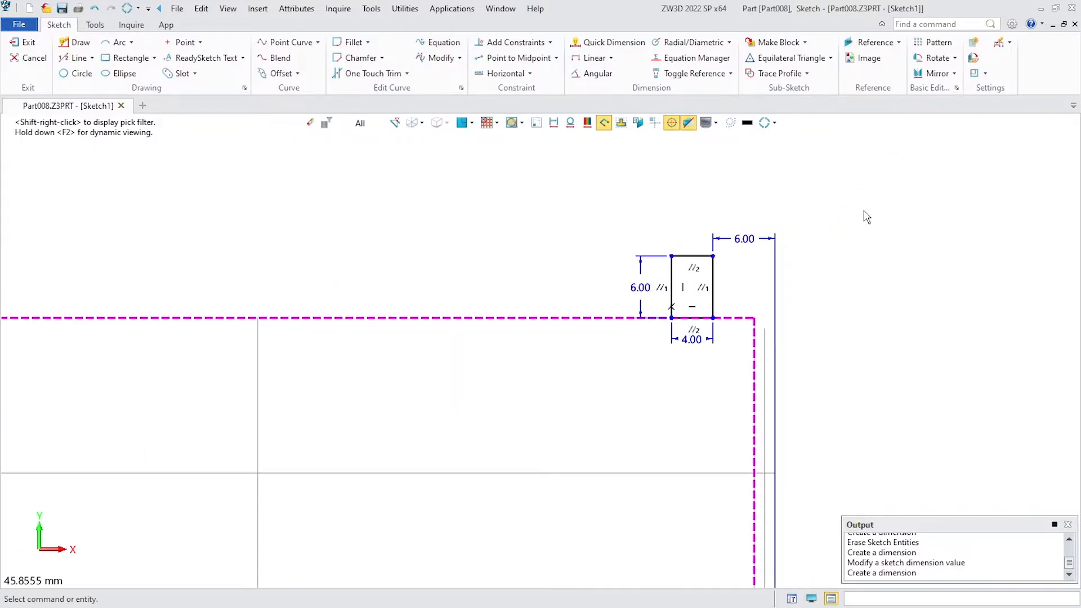
click(606, 125)
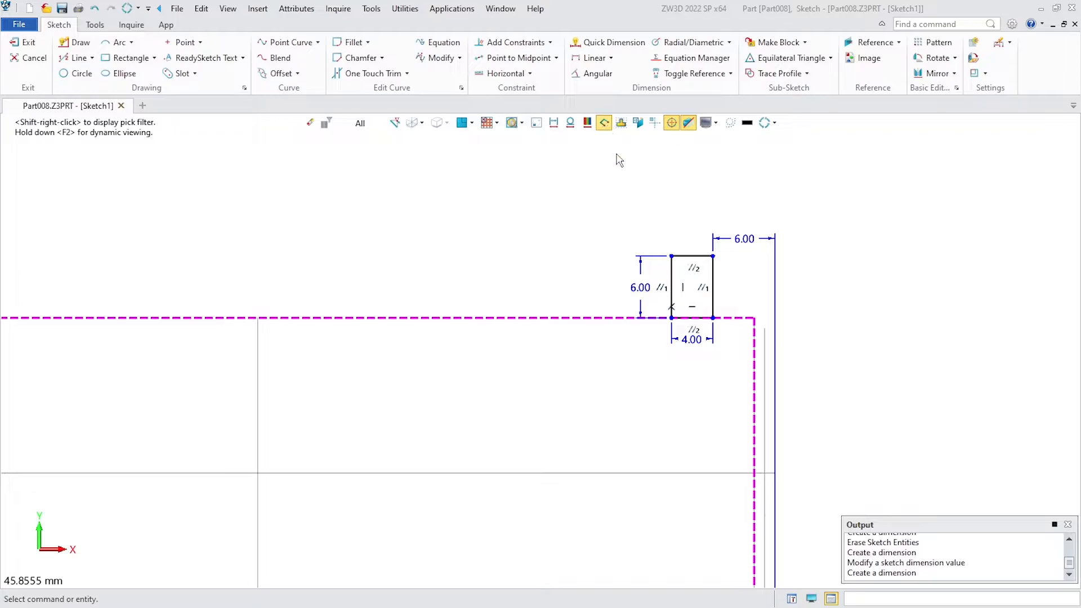
middle_drag(640, 194, 627, 181)
click(570, 124)
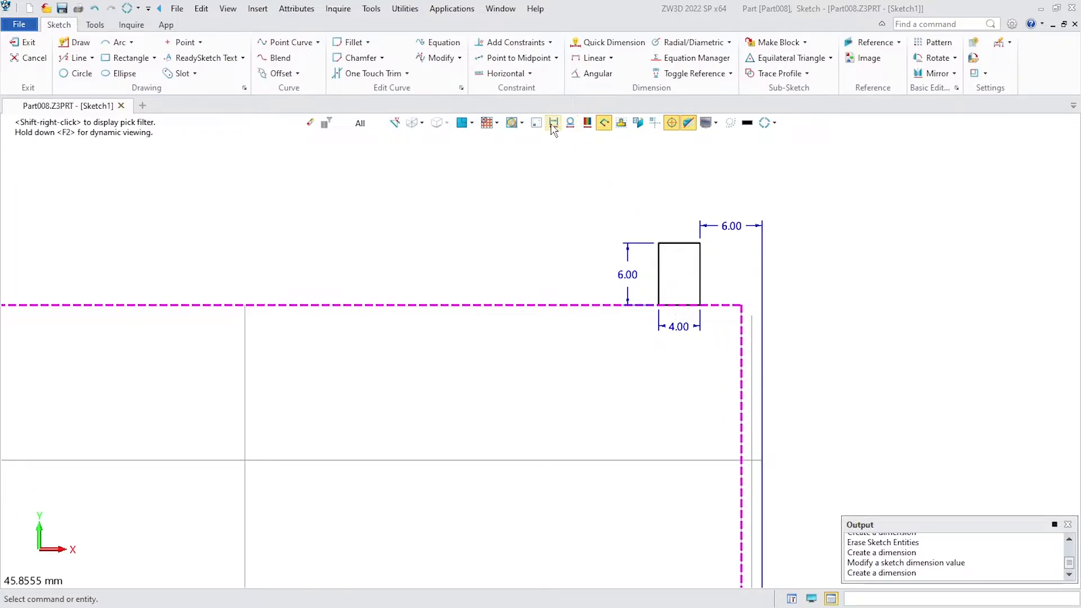
click(553, 125)
scroll(694, 286, down, 4)
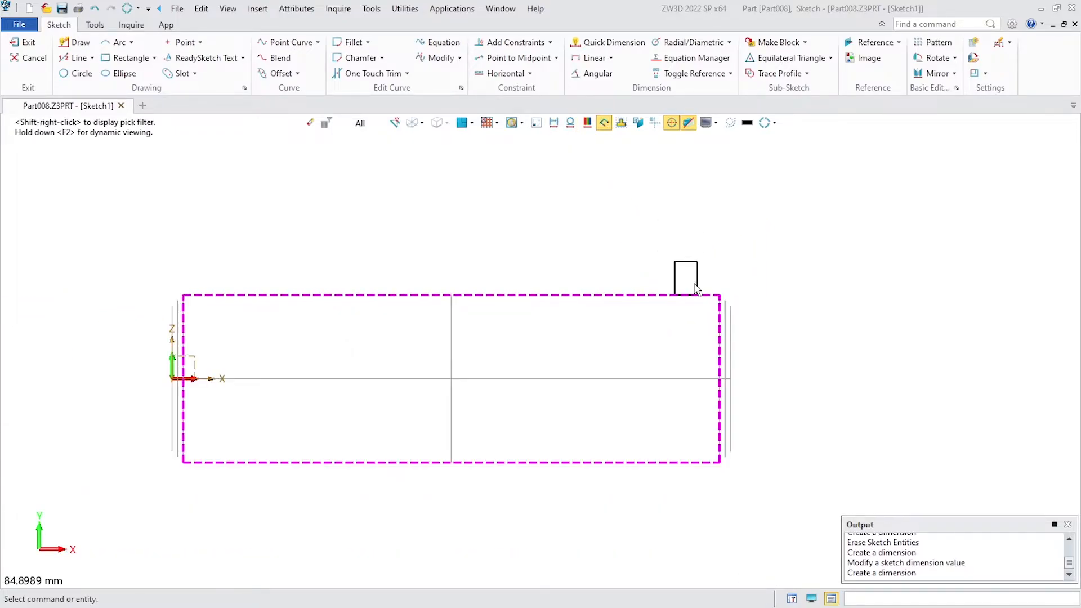
Finish the rectangular profile sketch and show the part in shaded display.
click(28, 45)
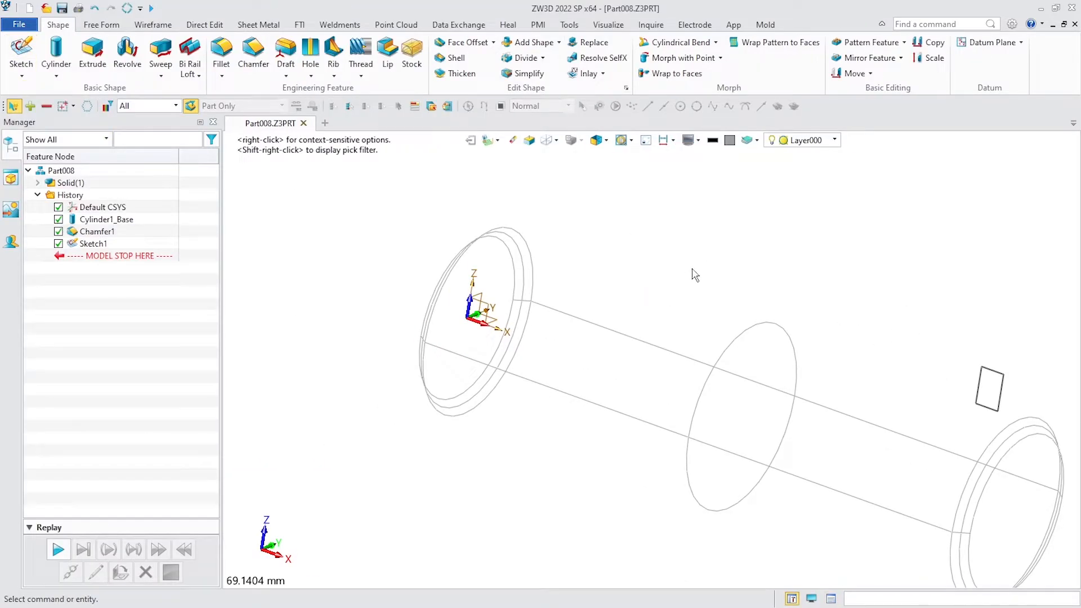
key(ctrl+f)
scroll(683, 270, down, 1)
middle_drag(950, 268, 889, 273)
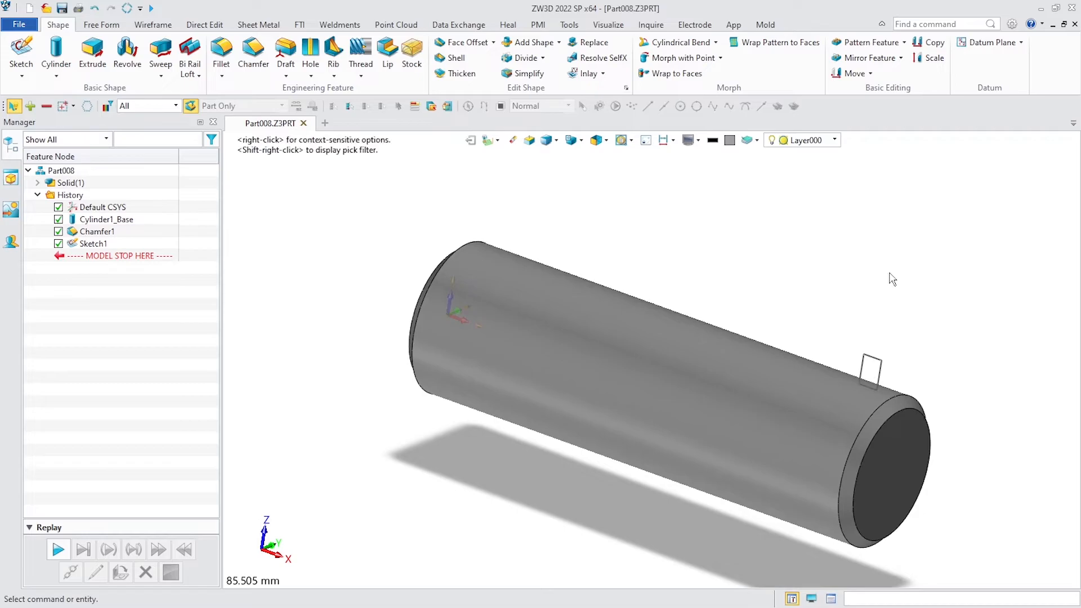
scroll(891, 280, down, 1)
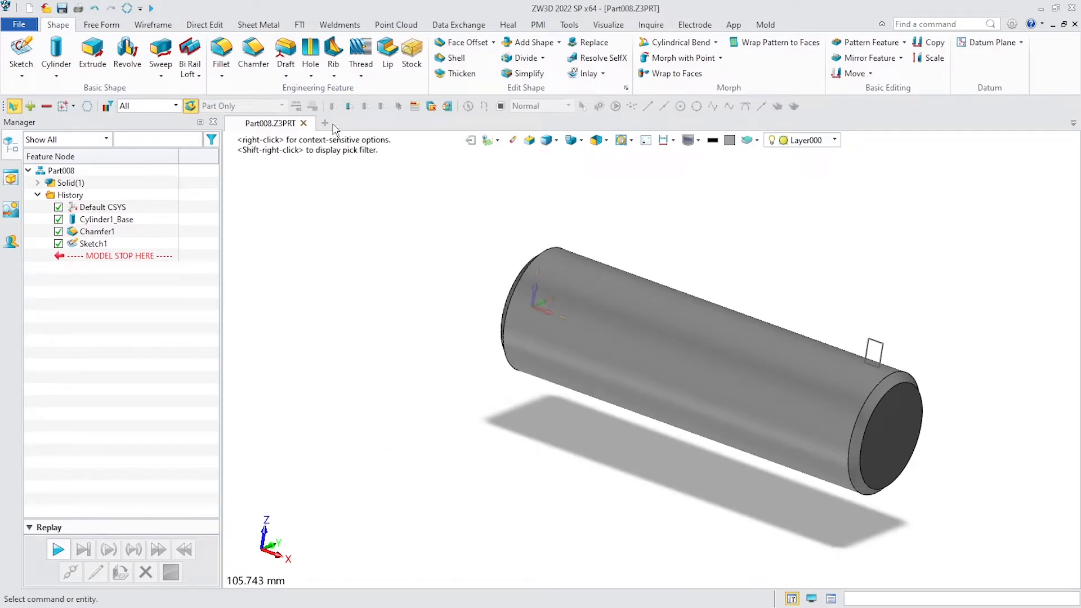
Start a Thread feature on the cylinder's outer face with the rectangular sketch as its profile.
click(360, 73)
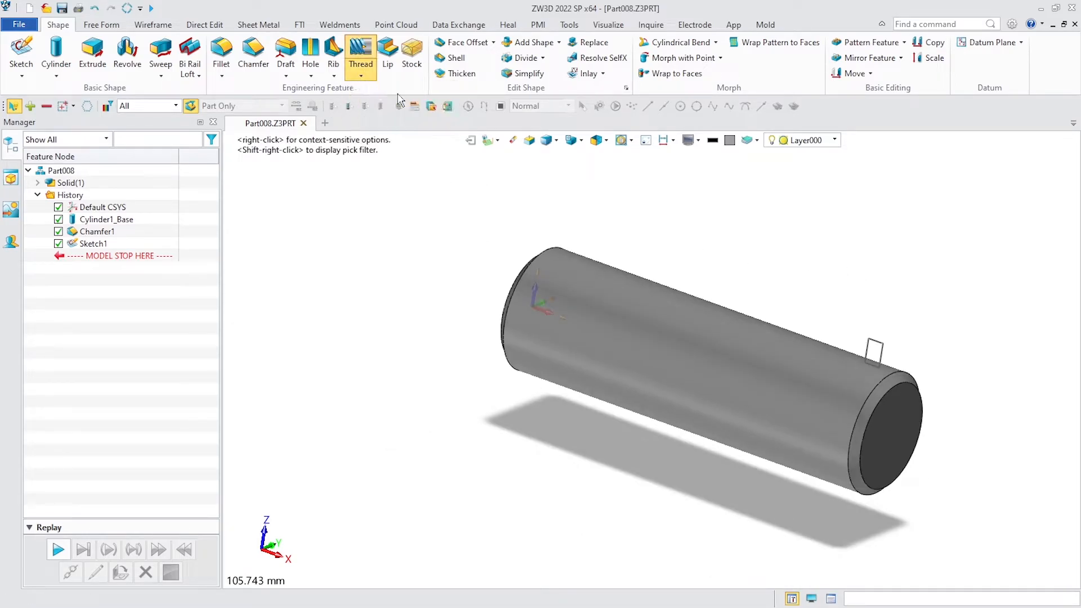
click(399, 98)
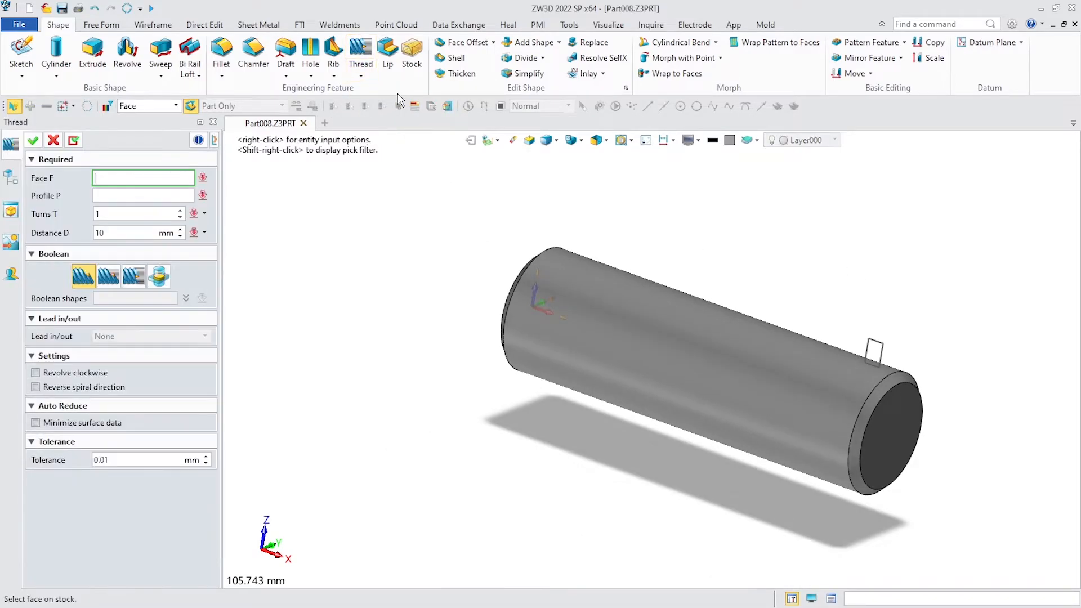
click(705, 355)
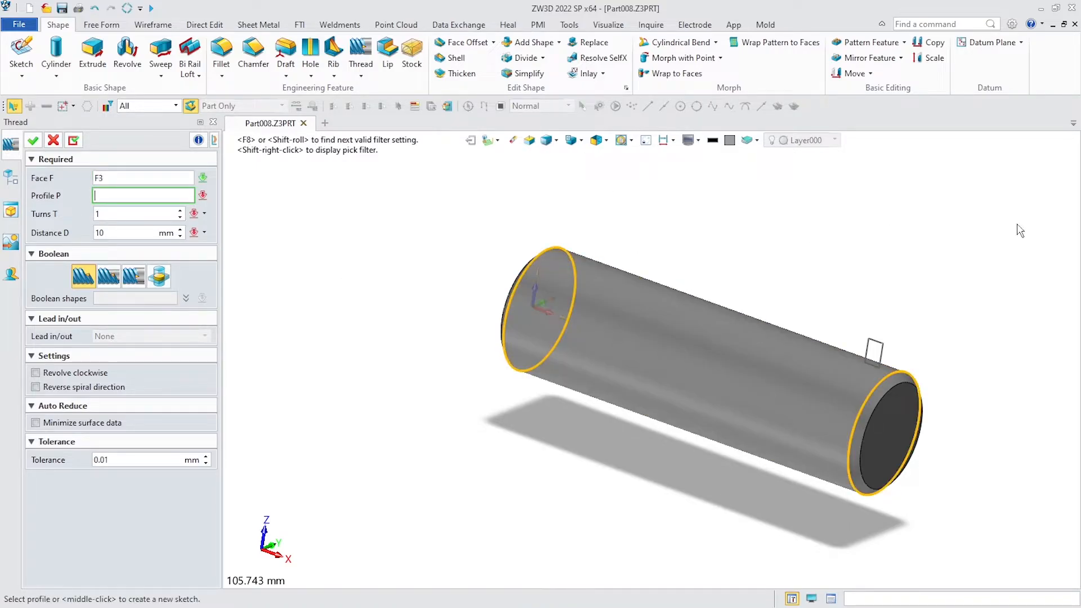
click(874, 345)
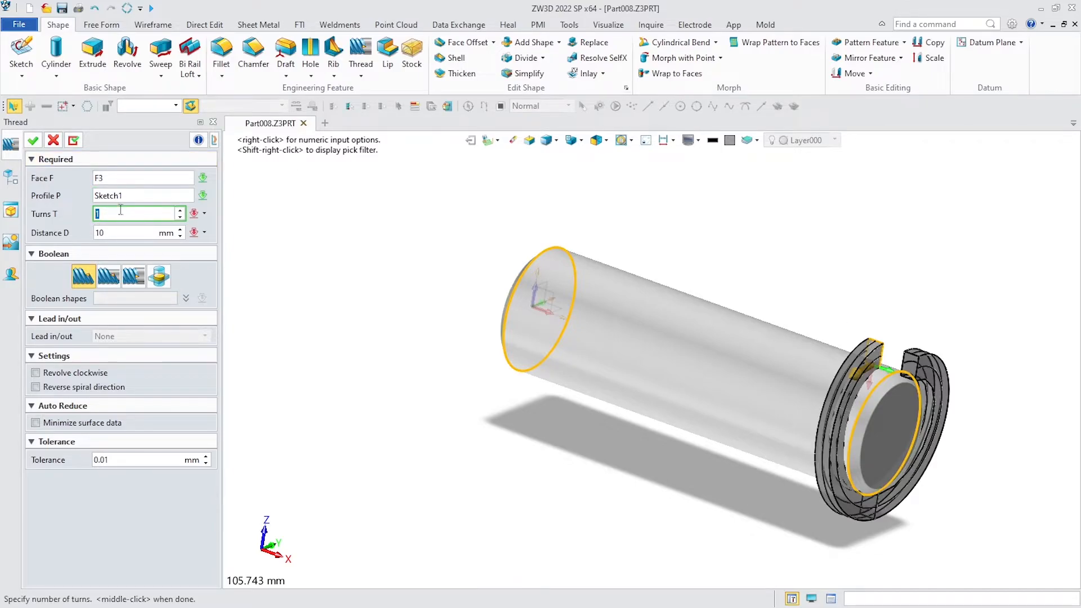
Set the thread to 6 turns and reverse its spiral direction so it runs along the cylinder.
text(4)
key(Return)
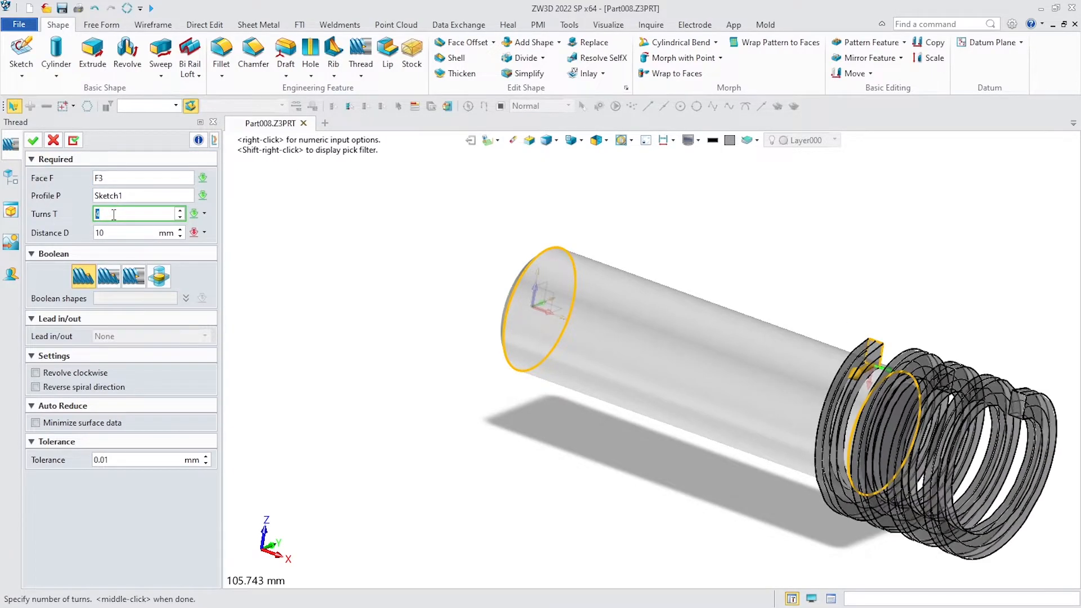
text(5)
key(Return)
text(6)
key(Return)
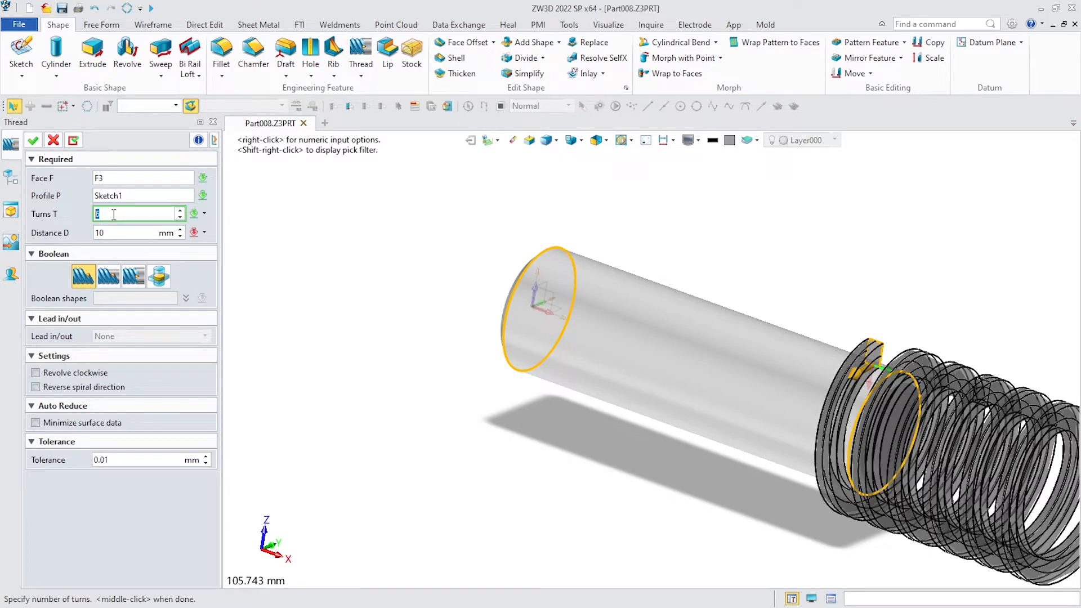
click(36, 387)
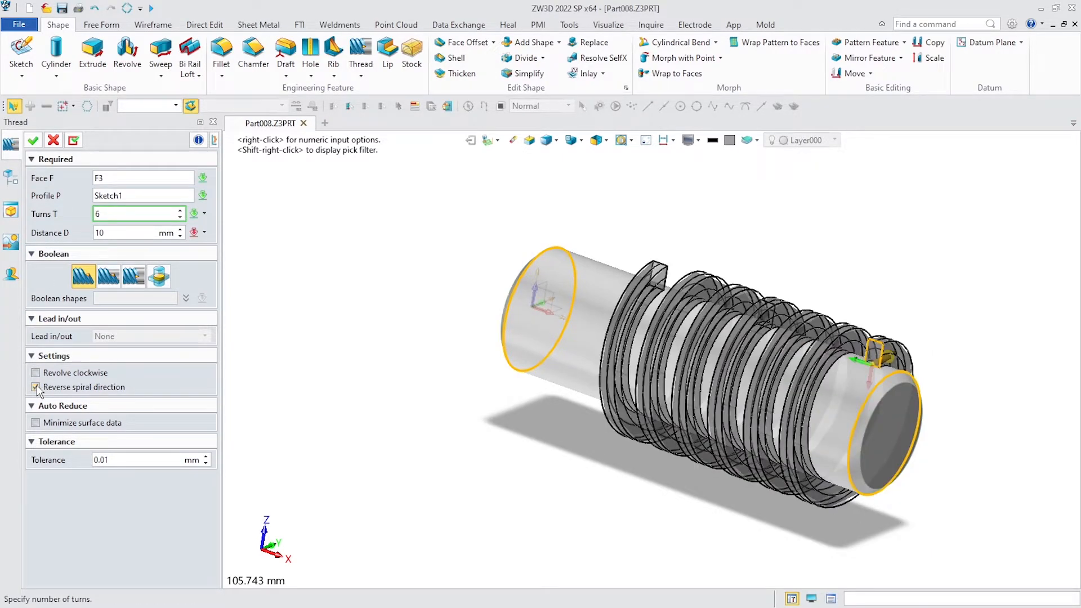
Set the thread's distance per turn to 14 mm and create it merged with the cylinder using the add Boolean option.
click(130, 231)
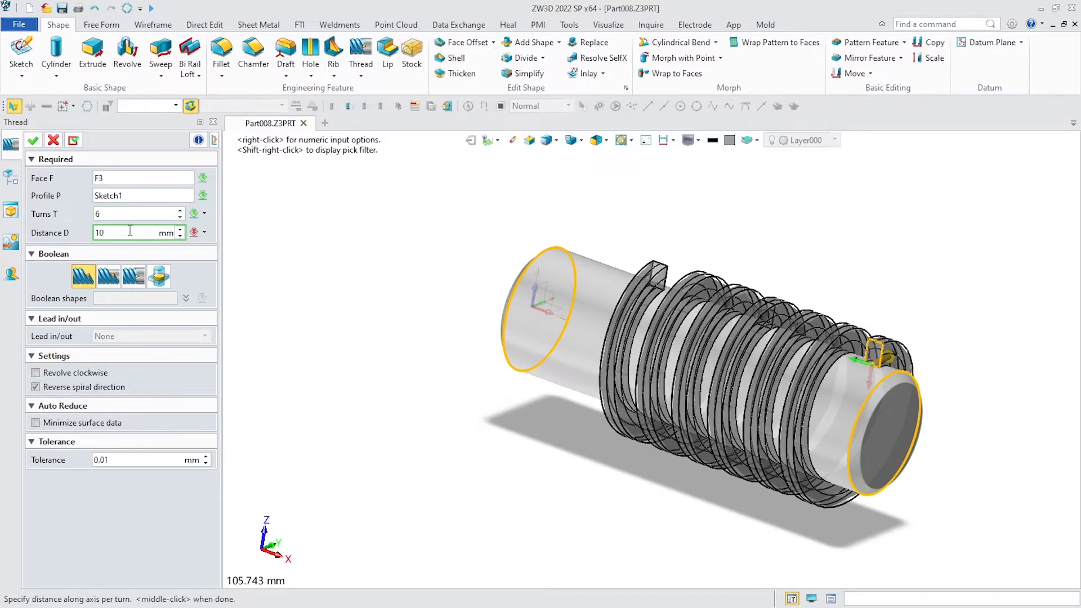
click(596, 141)
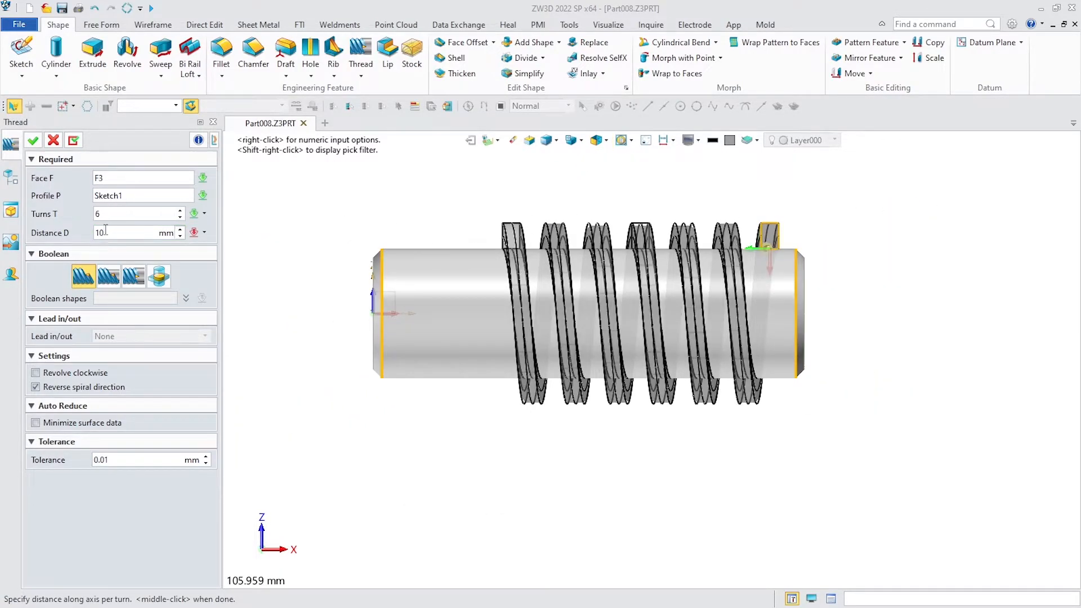
scroll(113, 232, up, 3)
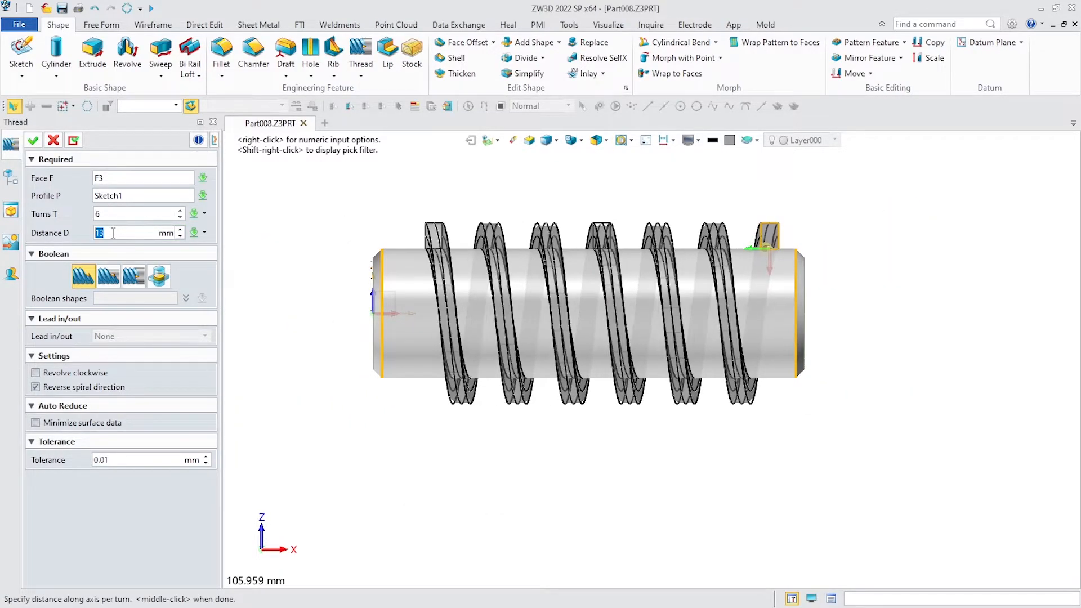
scroll(113, 232, up, 1)
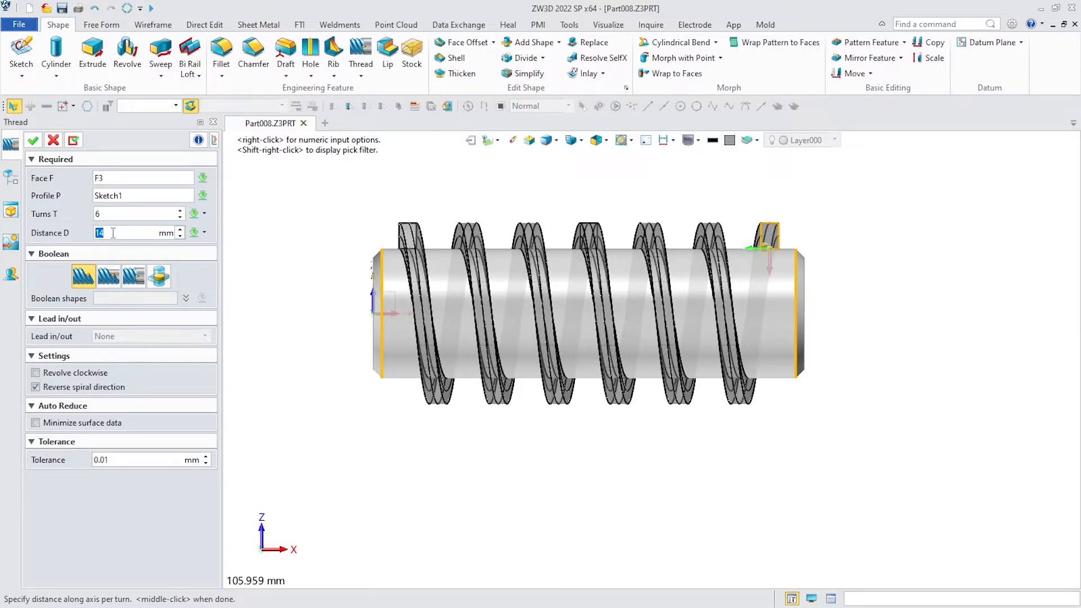
right_drag(882, 269, 863, 253)
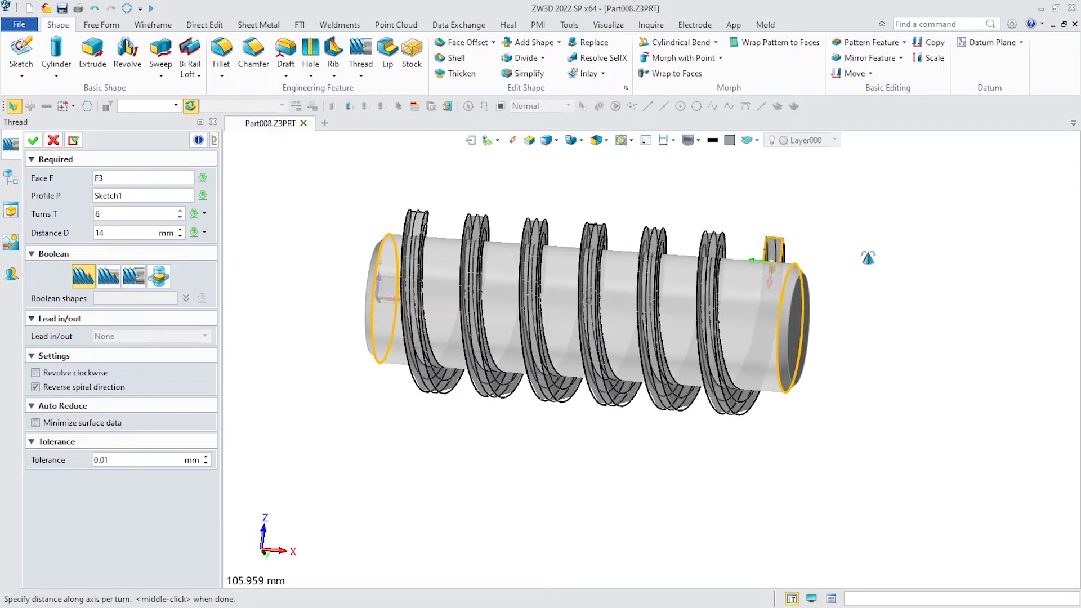
click(108, 276)
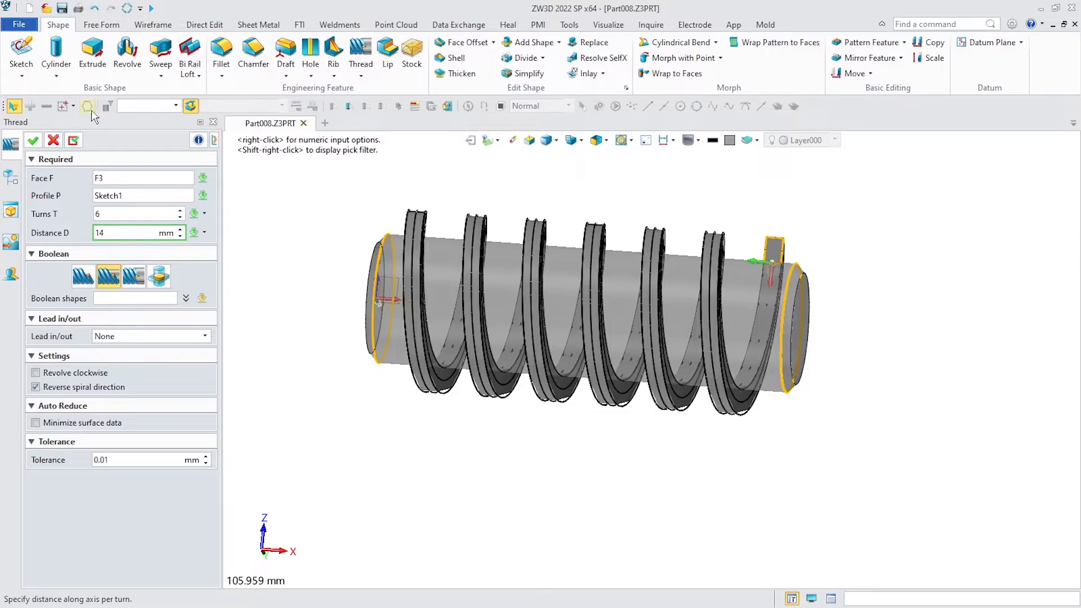
click(33, 140)
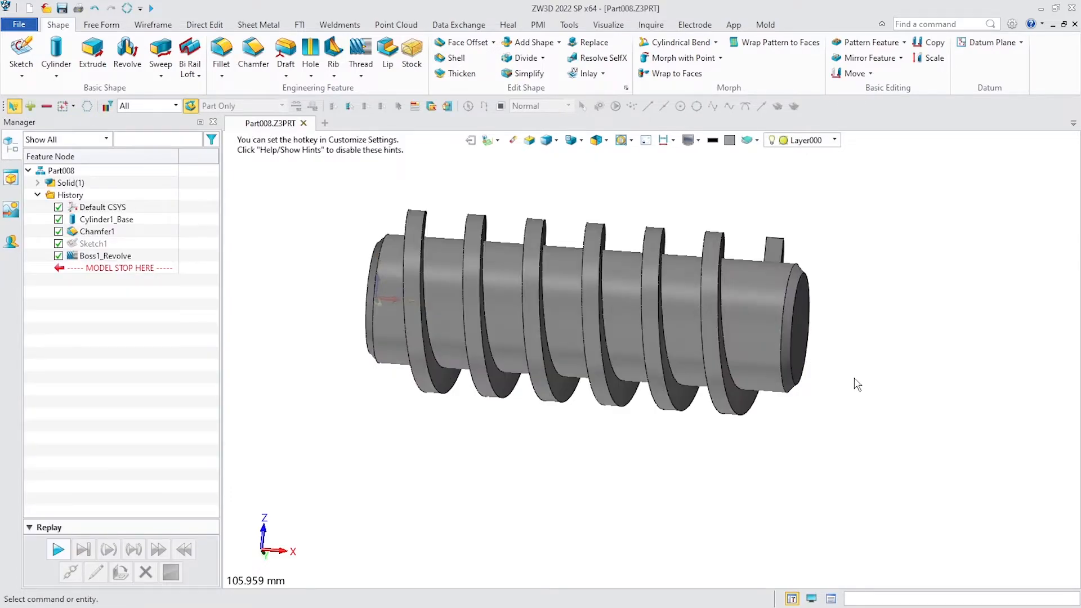
Fillet the helical root edges on both sides of the thread, where it meets the cylinder, with a 3 mm radius.
right_drag(895, 363, 867, 445)
click(221, 50)
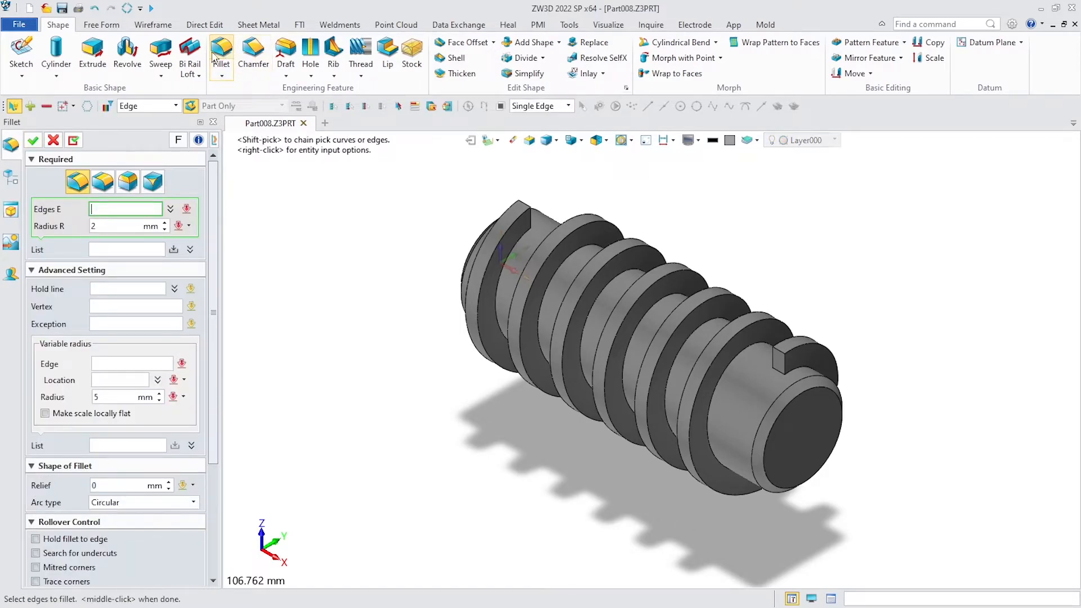
double_click(101, 232)
text(3)
click(116, 209)
click(806, 377)
scroll(806, 377, up, 2)
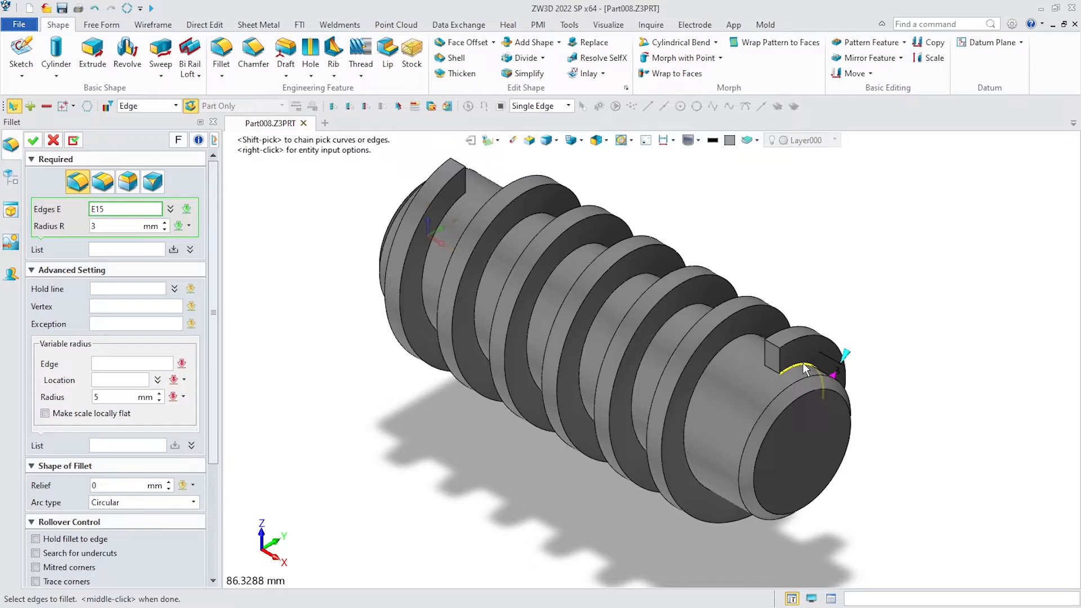
shift+click(803, 362)
click(802, 363)
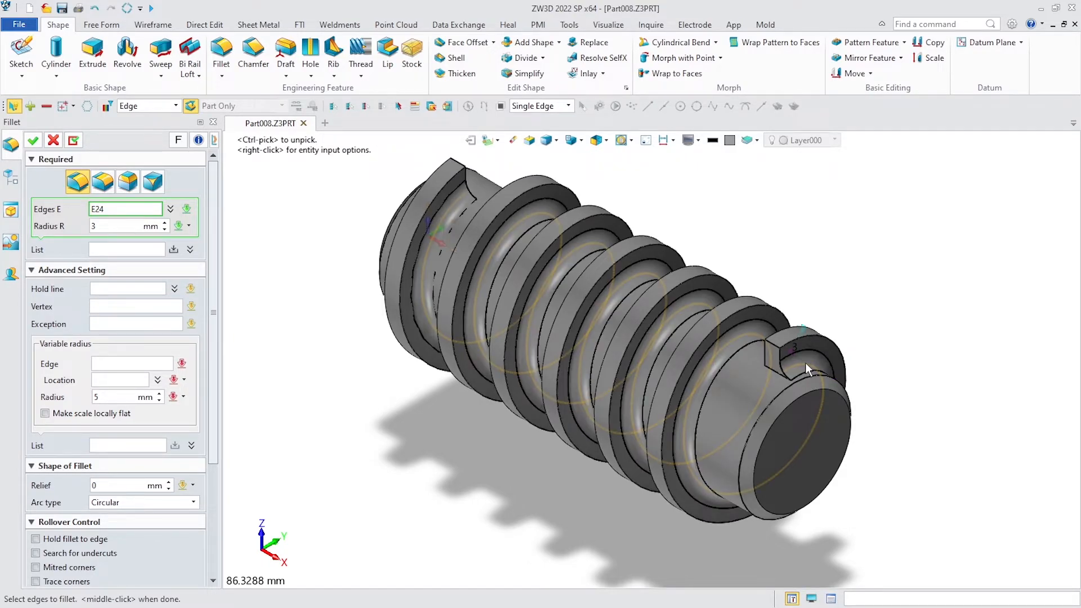
right_drag(805, 362, 798, 384)
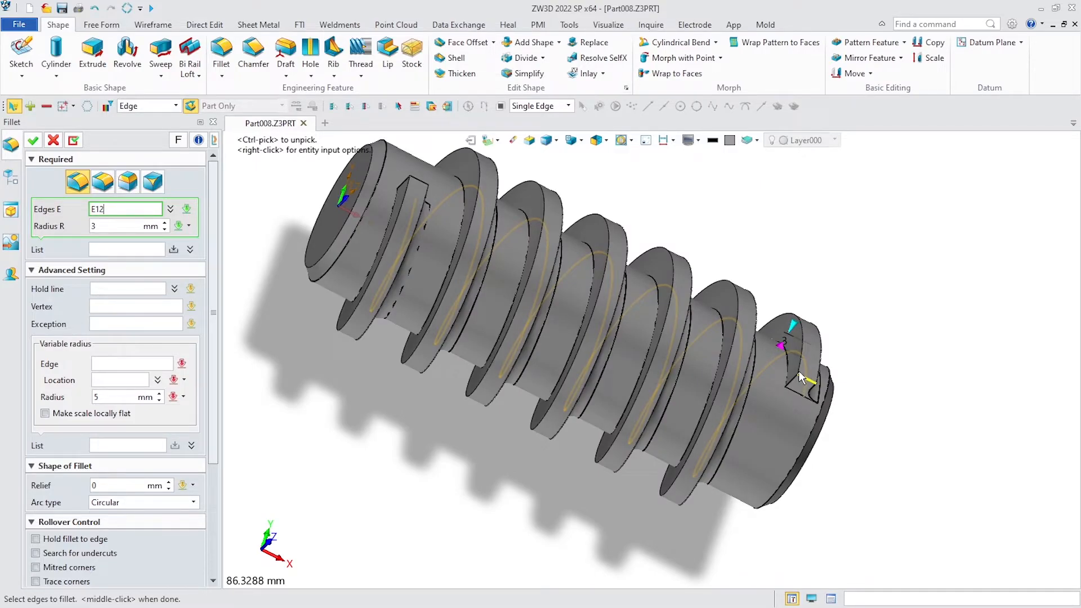
right_drag(918, 451, 883, 416)
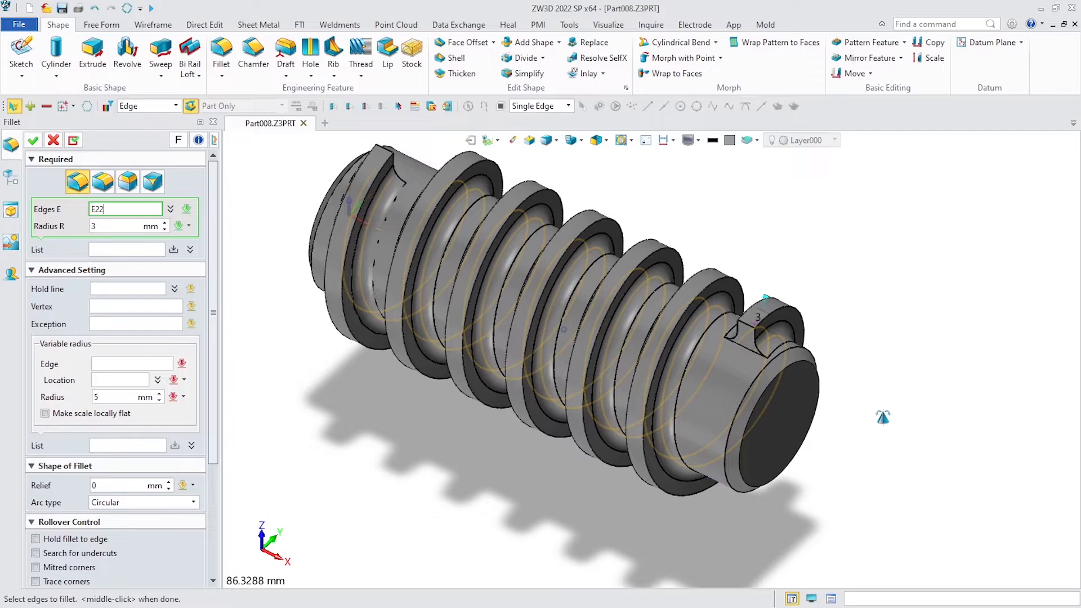
middle_click(697, 457)
scroll(698, 457, down, 3)
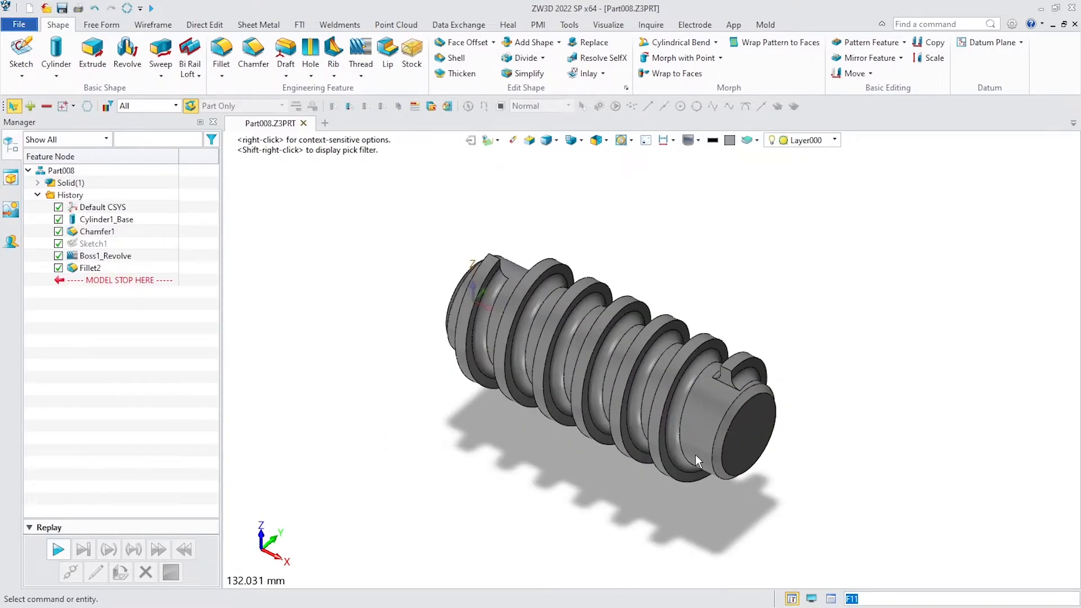
Apply a 1 mm face fillet to all edges of the thread's end face near the cylinder's +X end.
scroll(563, 340, up, 2)
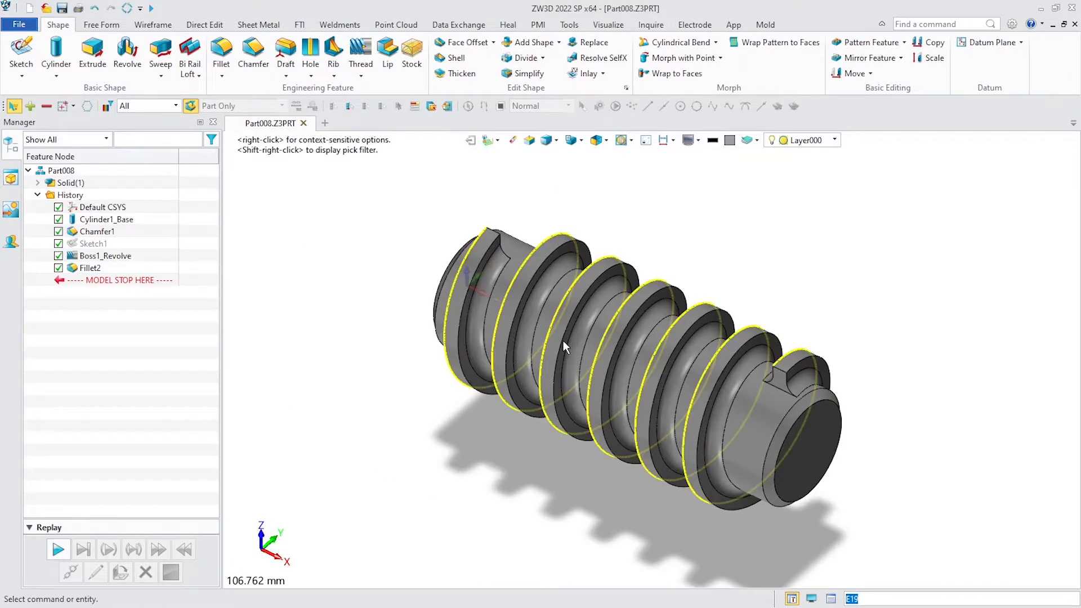
scroll(882, 306, up, 2)
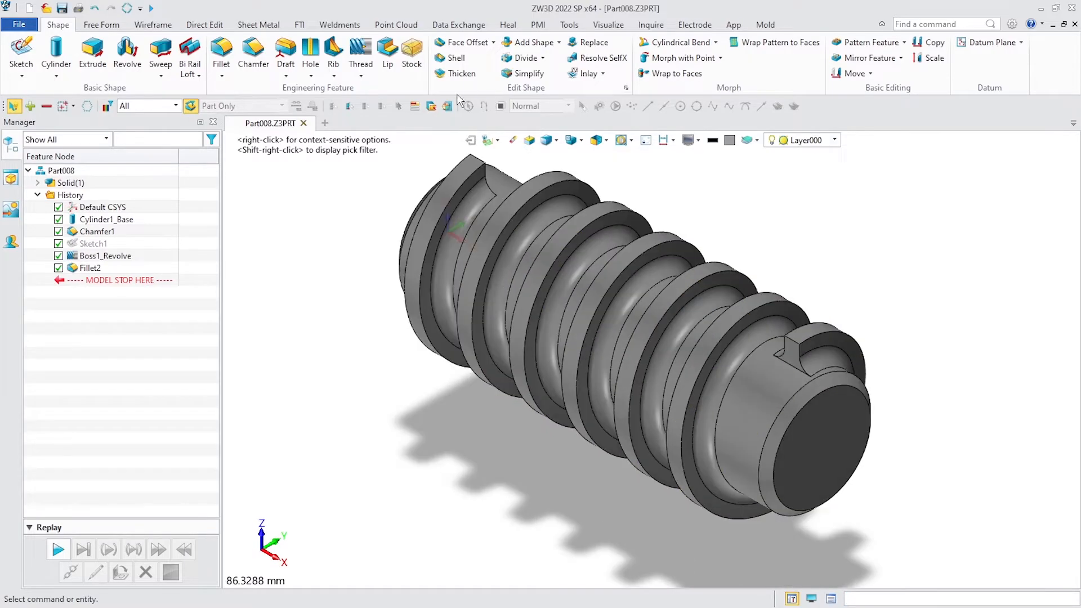
click(223, 49)
click(785, 363)
scroll(777, 359, up, 5)
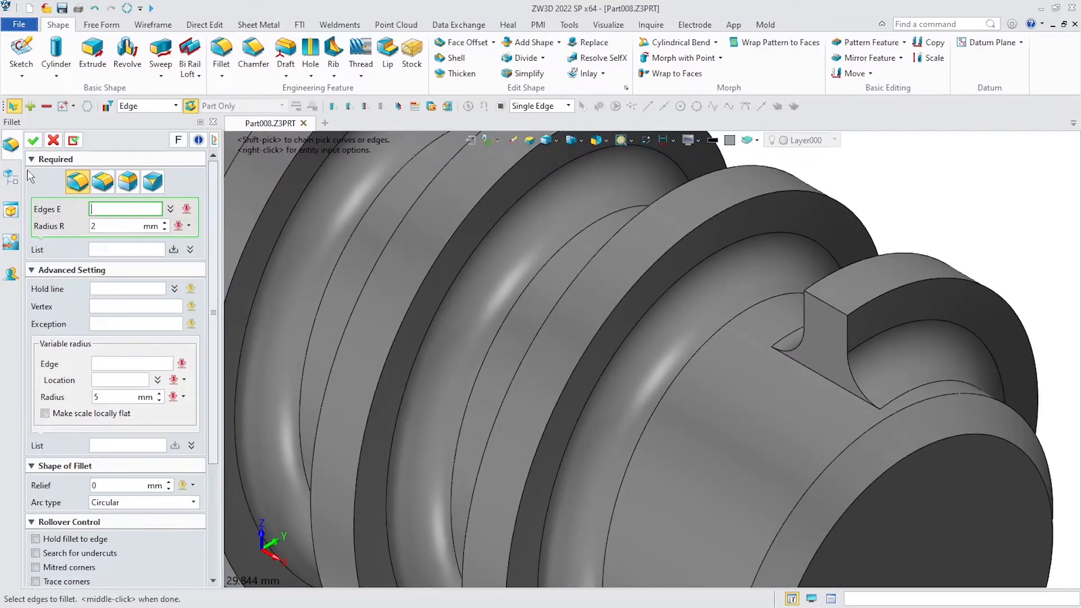
click(129, 186)
click(838, 342)
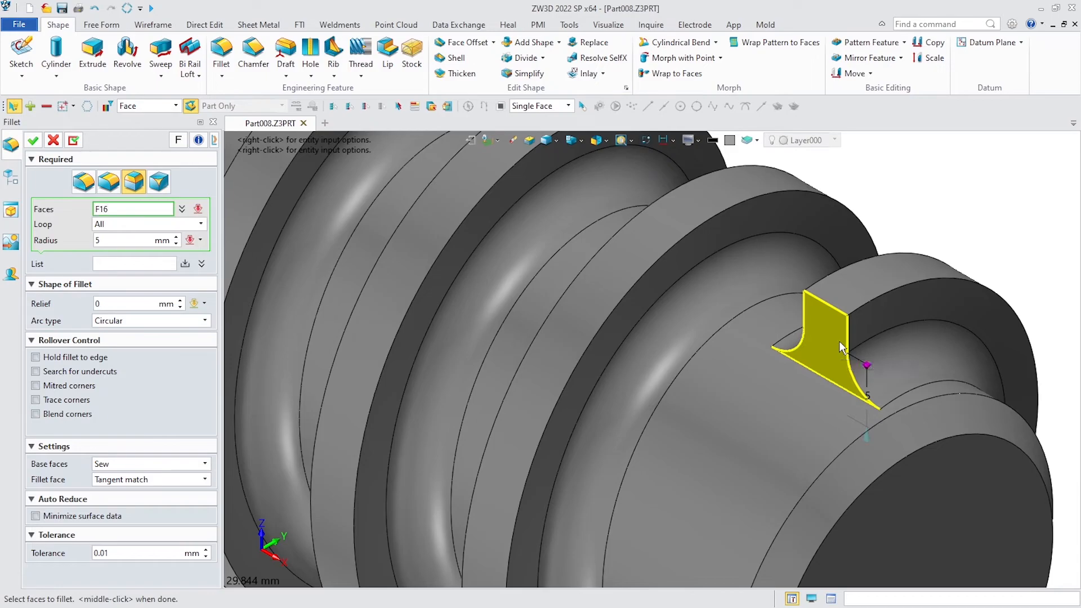
click(114, 240)
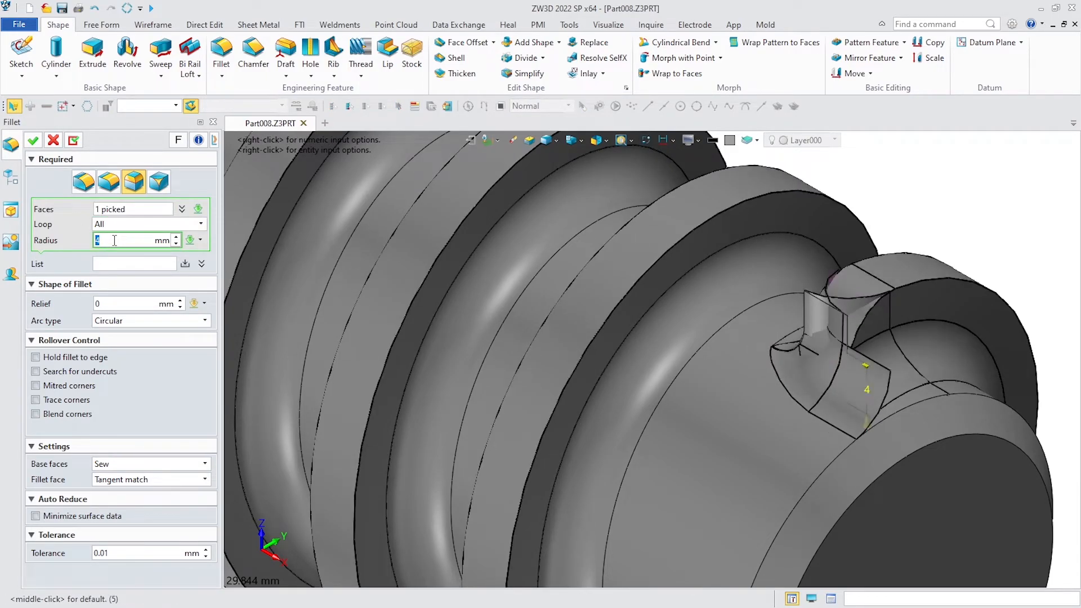
scroll(114, 240, down, 1)
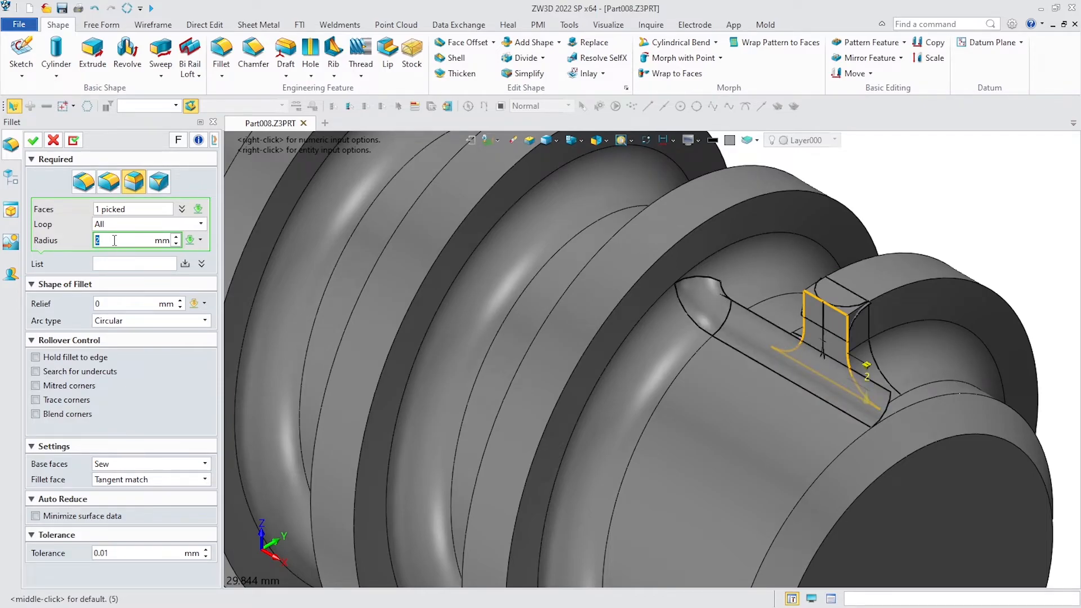
scroll(115, 240, down, 1)
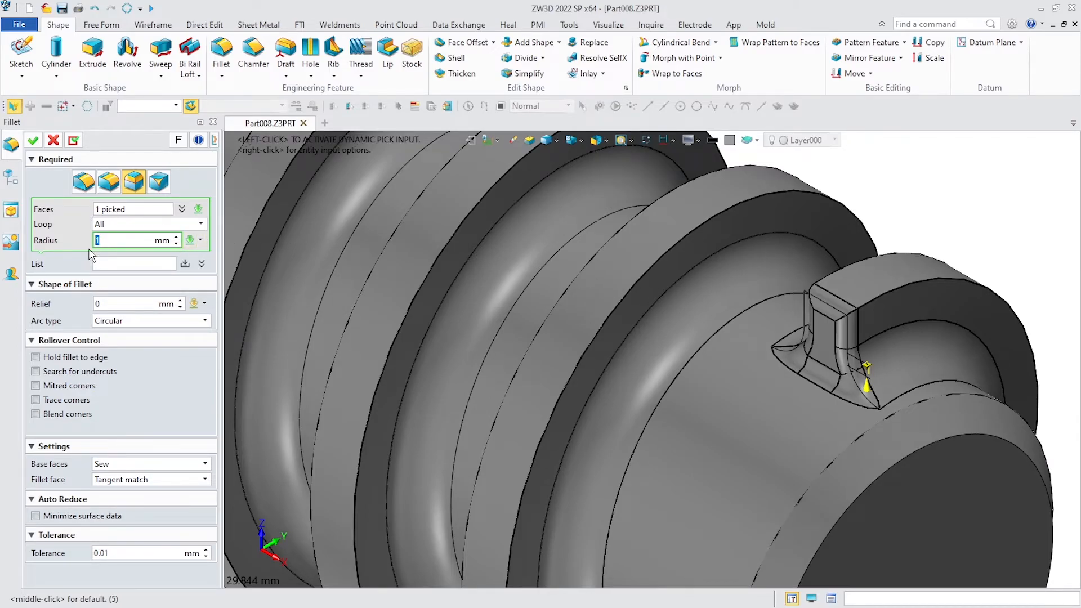
scroll(595, 366, down, 2)
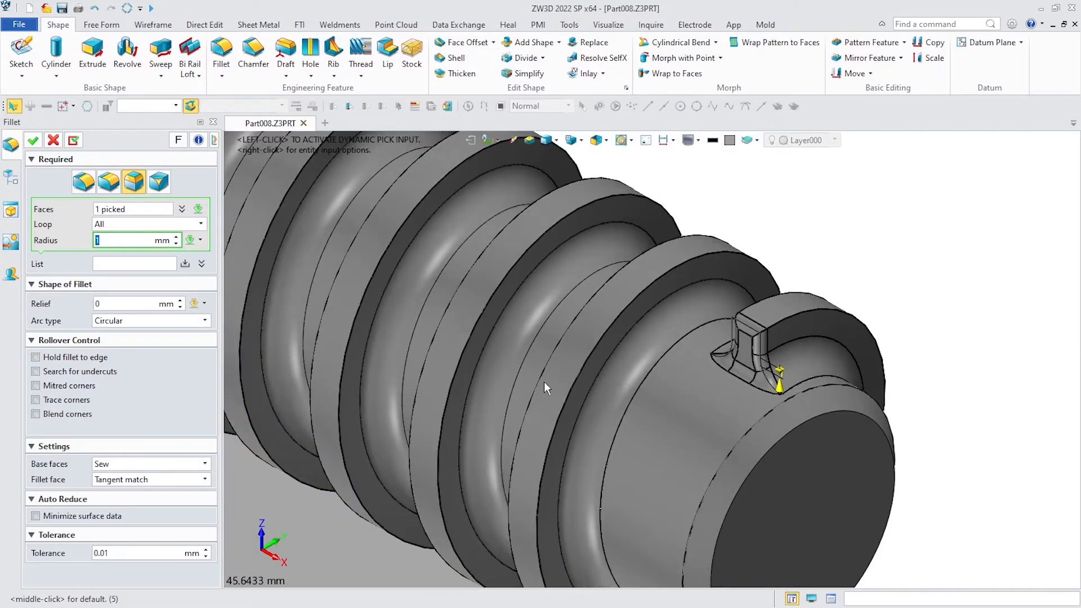
click(33, 143)
Apply a 1 mm face fillet to the thread's end face at the opposite end, near the origin.
right_drag(902, 331, 885, 366)
scroll(884, 366, down, 3)
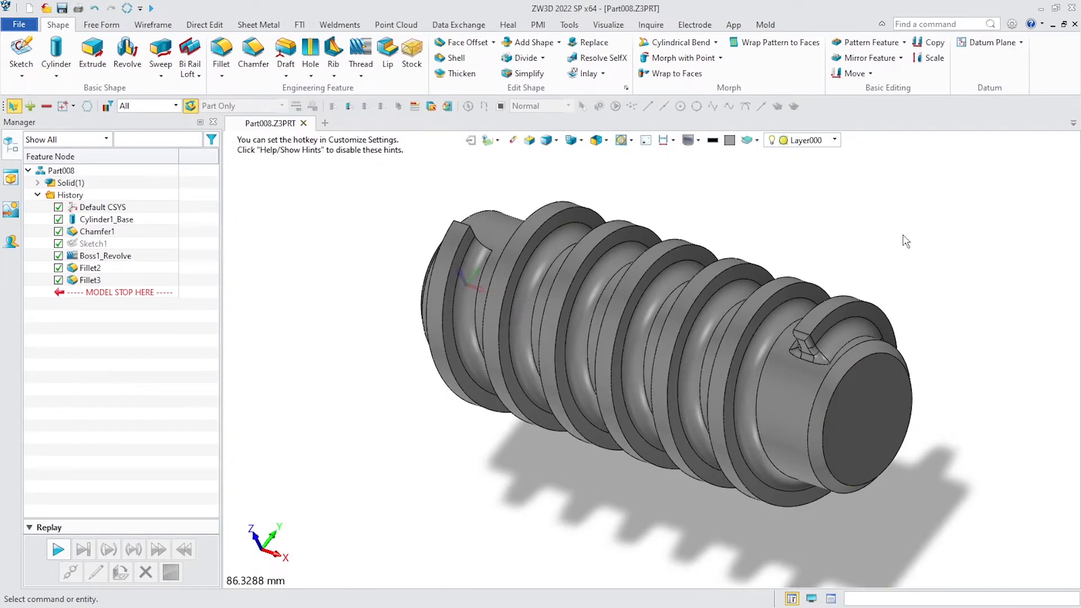
middle_click(903, 235)
right_drag(945, 290, 906, 361)
middle_drag(906, 361, 800, 506)
right_drag(801, 507, 816, 488)
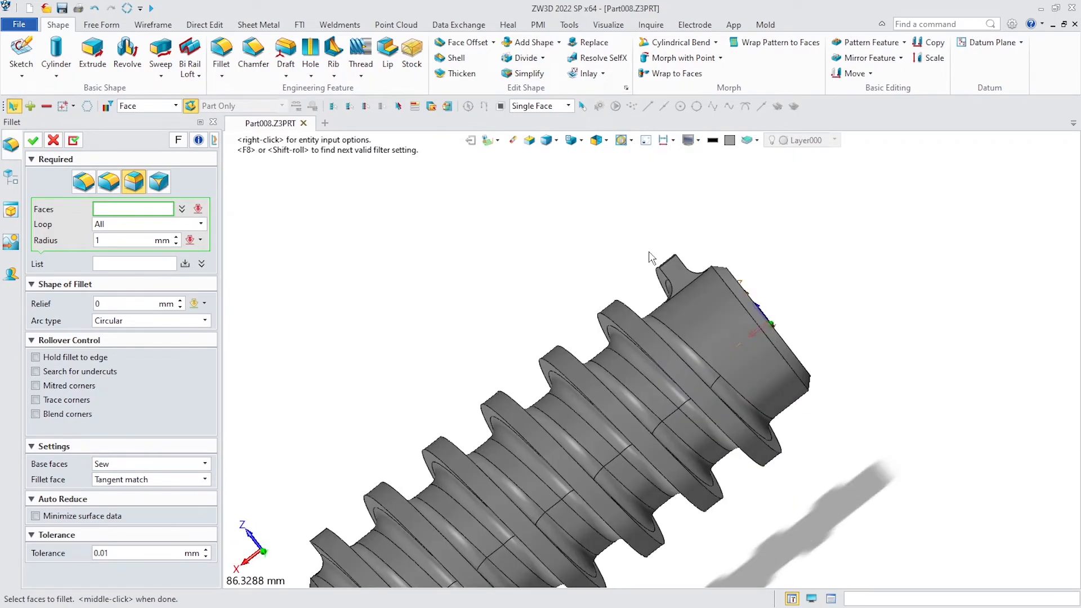
scroll(649, 251, up, 5)
click(734, 331)
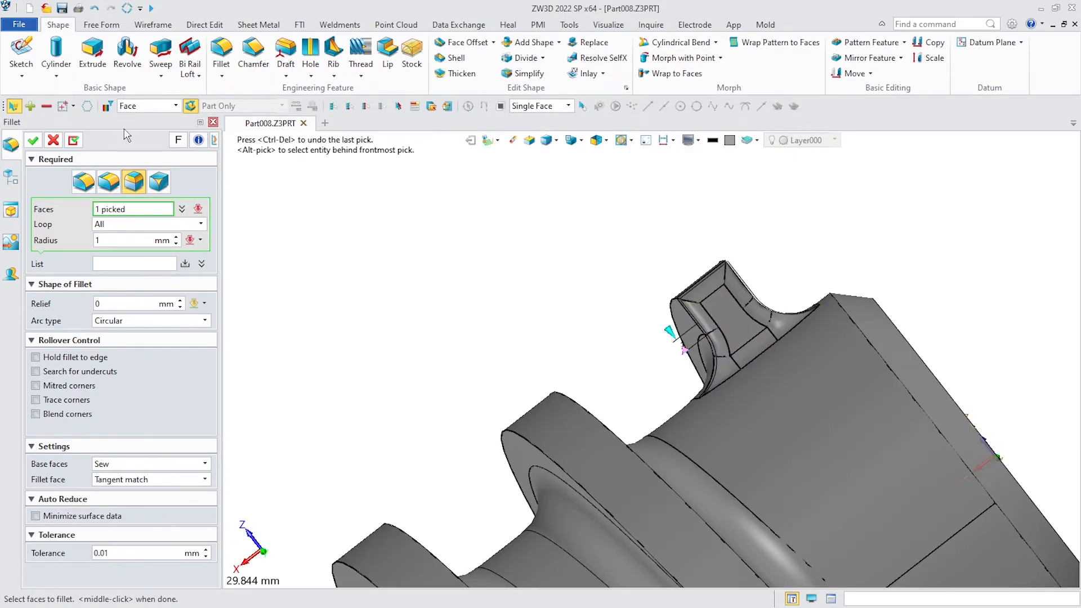
click(32, 140)
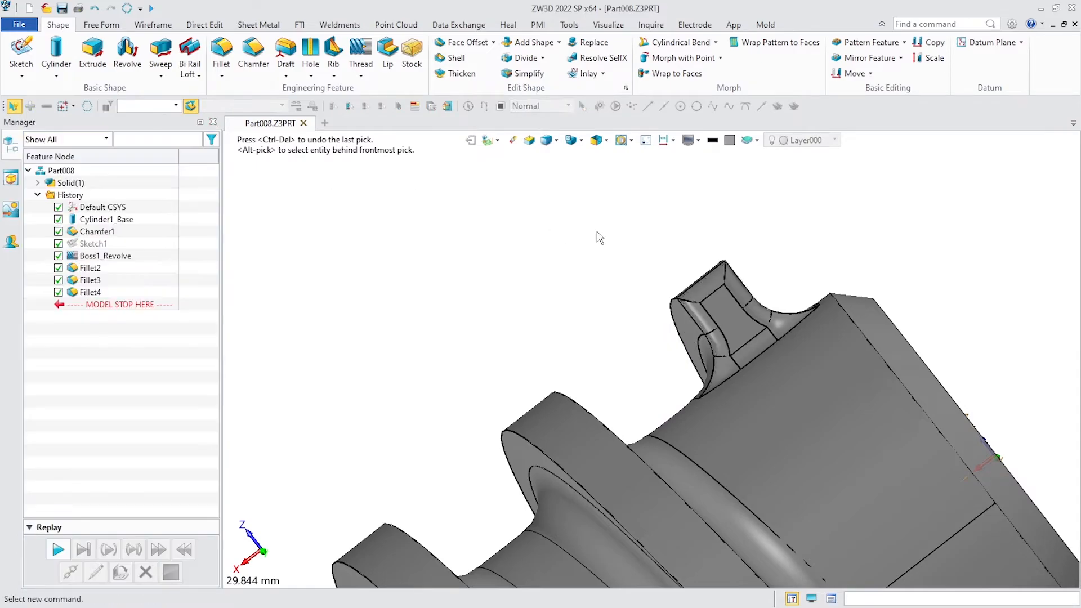
Hide the edge lines of the worm screw so that the whole model is displayed as shaded surfaces only.
scroll(598, 236, down, 6)
right_drag(573, 248, 607, 196)
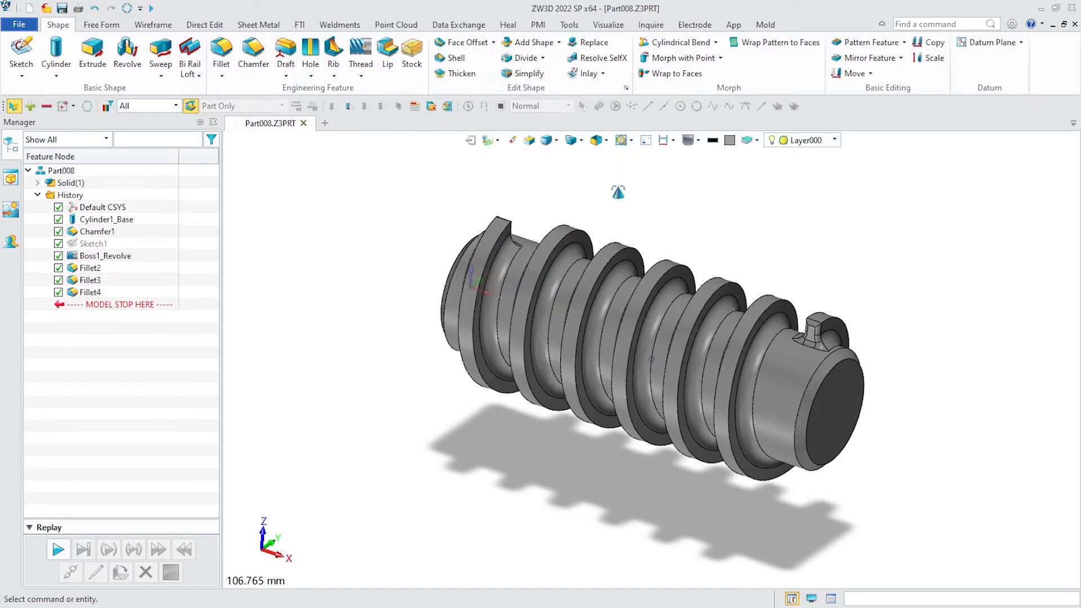
click(570, 140)
mouse_move(779, 268)
right_down()
mouse_move(776, 302)
mouse_move(769, 265)
right_up()
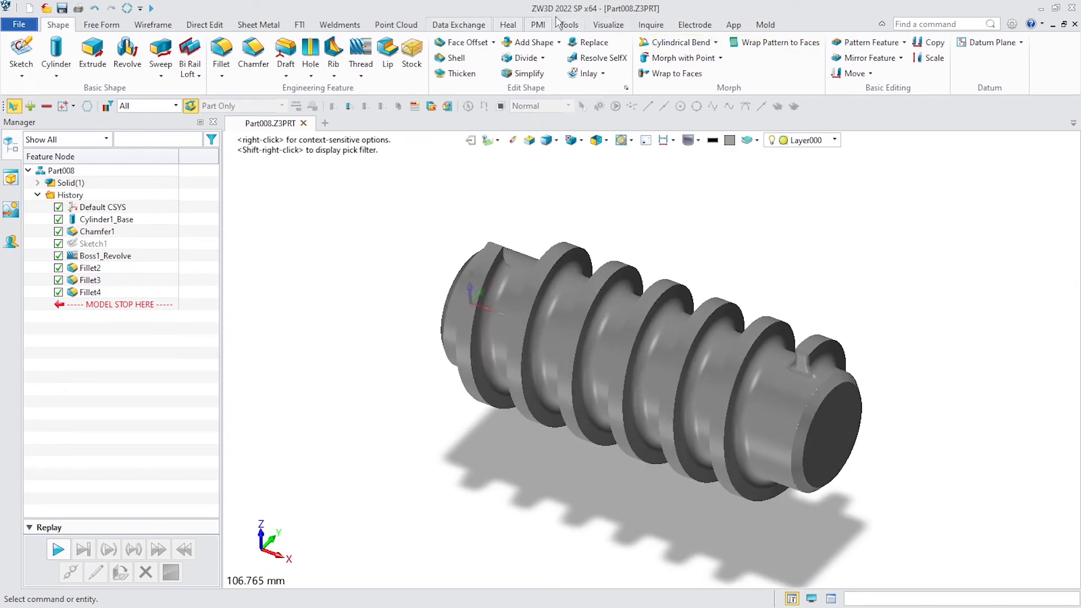
Apply the reflective Titanium texture to all faces of the worm screw.
click(600, 24)
click(488, 57)
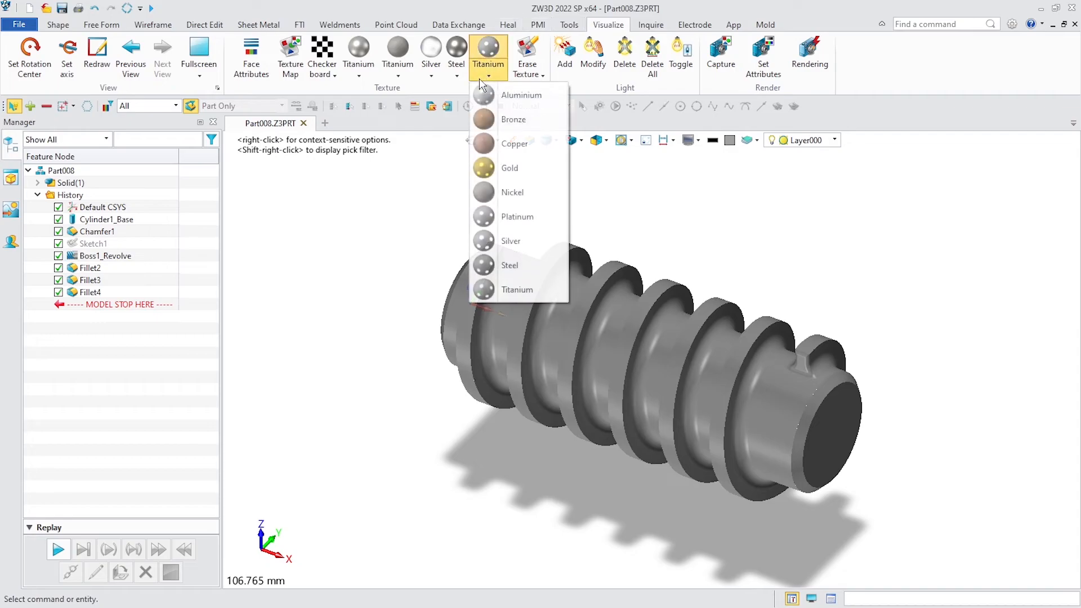
click(517, 289)
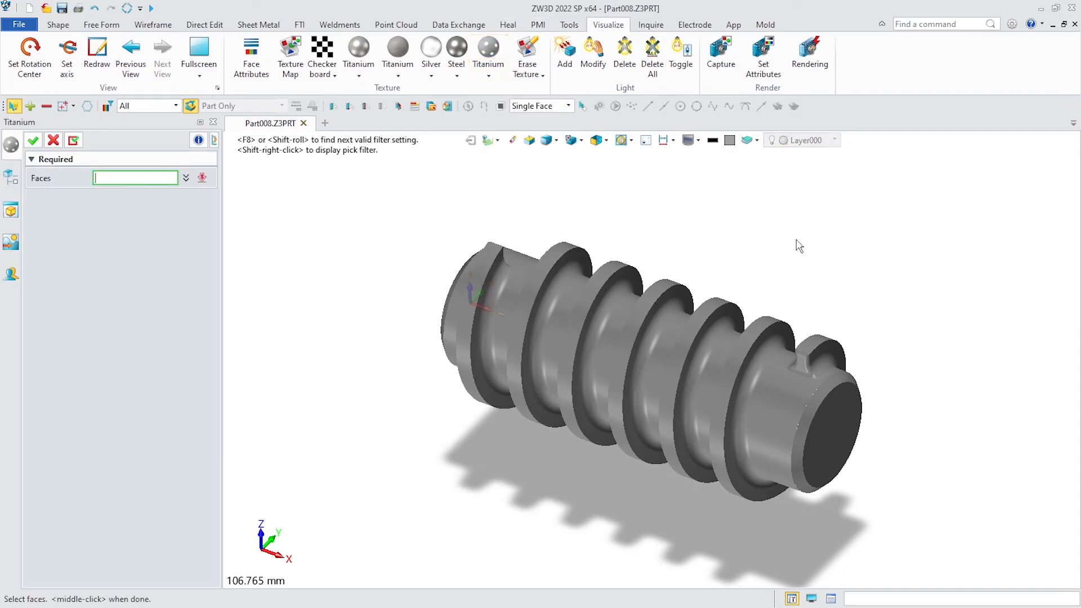
drag(920, 183, 366, 547)
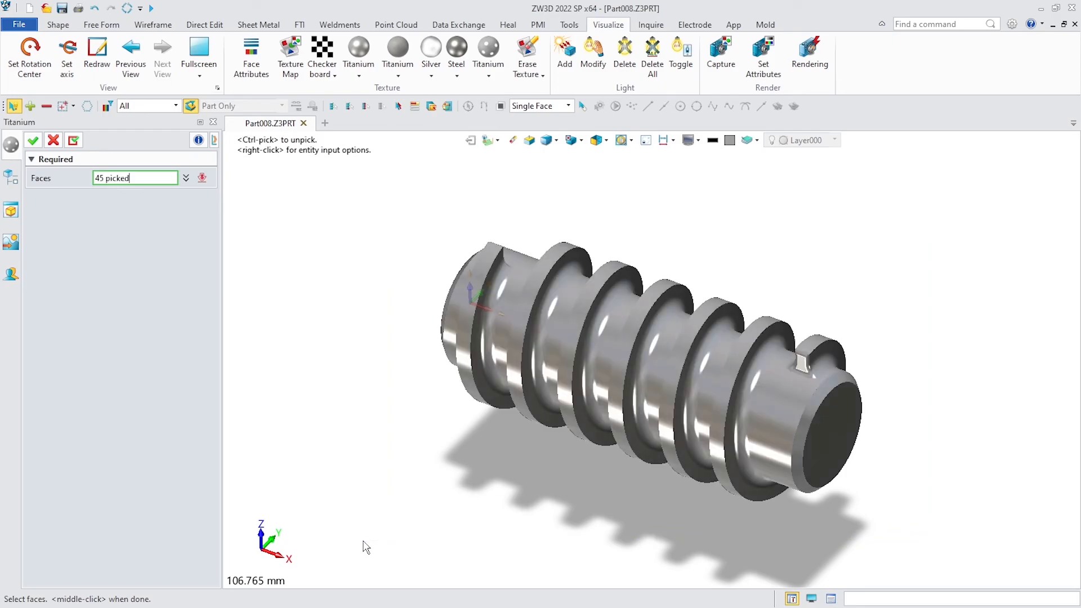
click(33, 141)
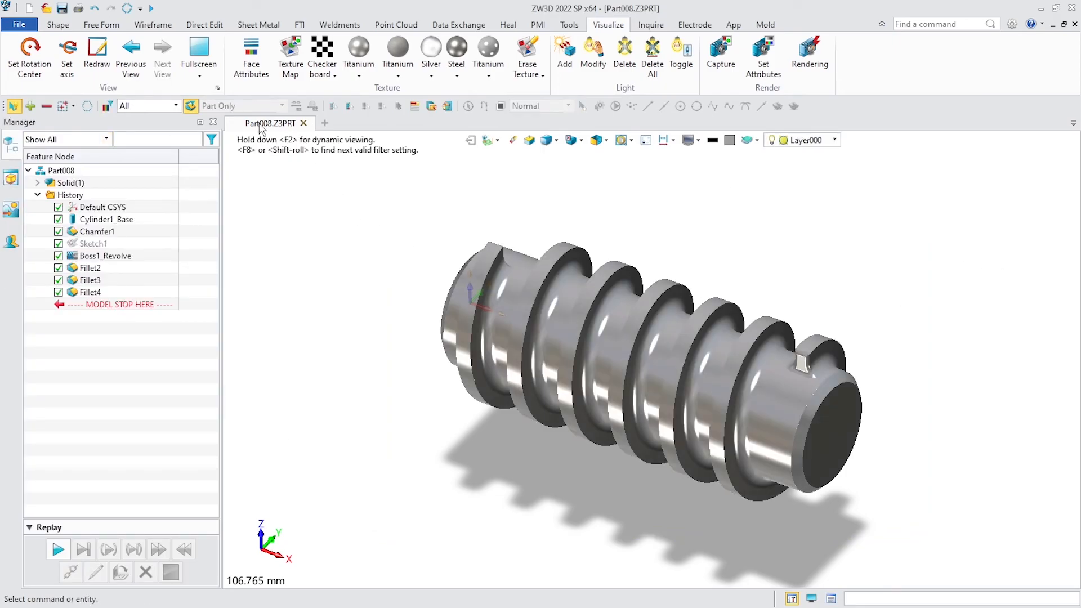
Close the feature history manager to enlarge the model area and turn the worm screw's edge lines back on.
click(212, 123)
middle_drag(919, 342, 946, 339)
scroll(793, 320, down, 2)
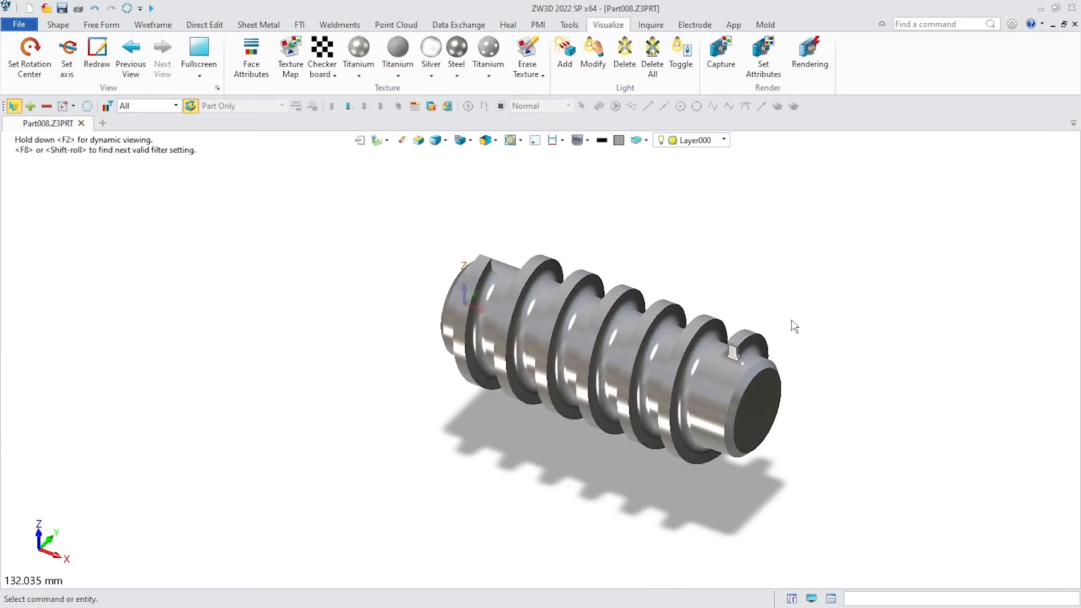
key(ctrl+f)
key(ctrl+f)
click(460, 141)
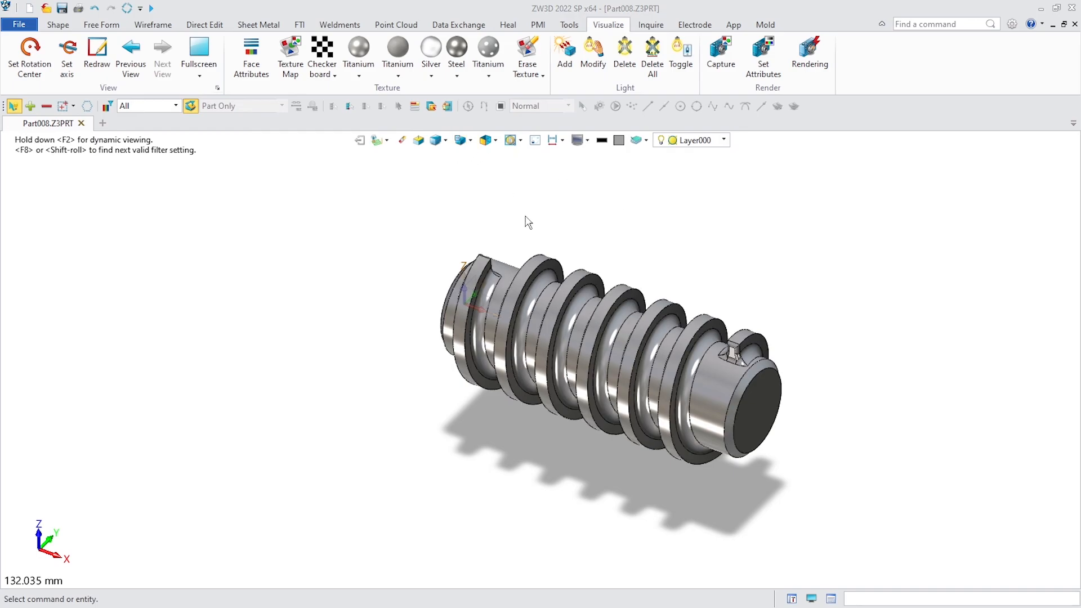